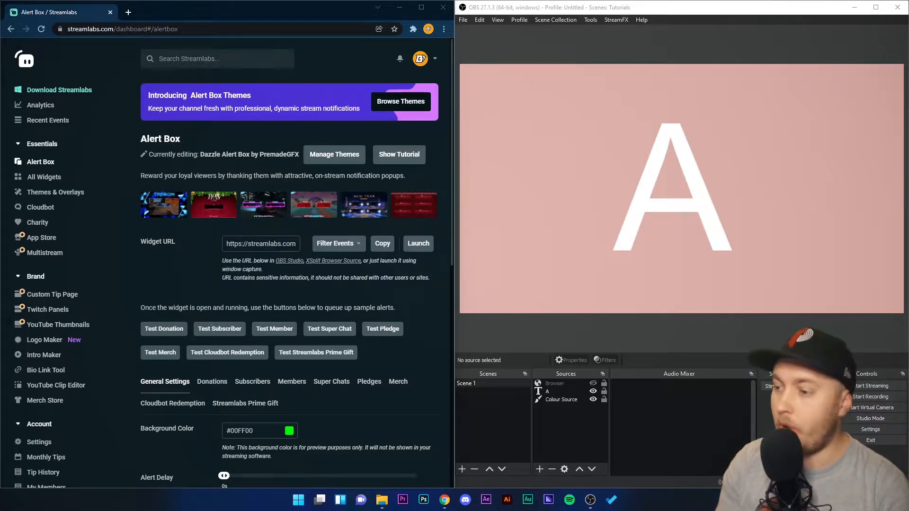
Go to the Streamlabs dashboard home, open the Alert Box page and look over its widget URL, test alerts and general settings.
left_click(25, 64)
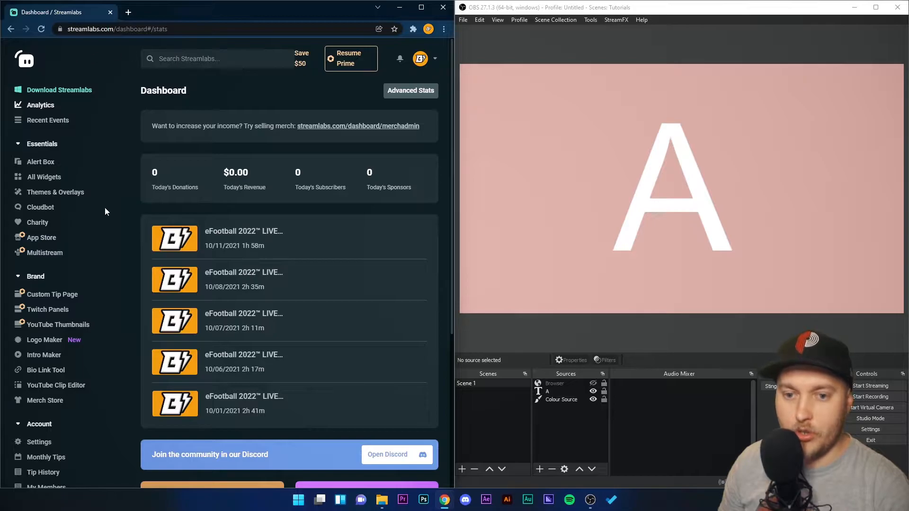
left_click(39, 166)
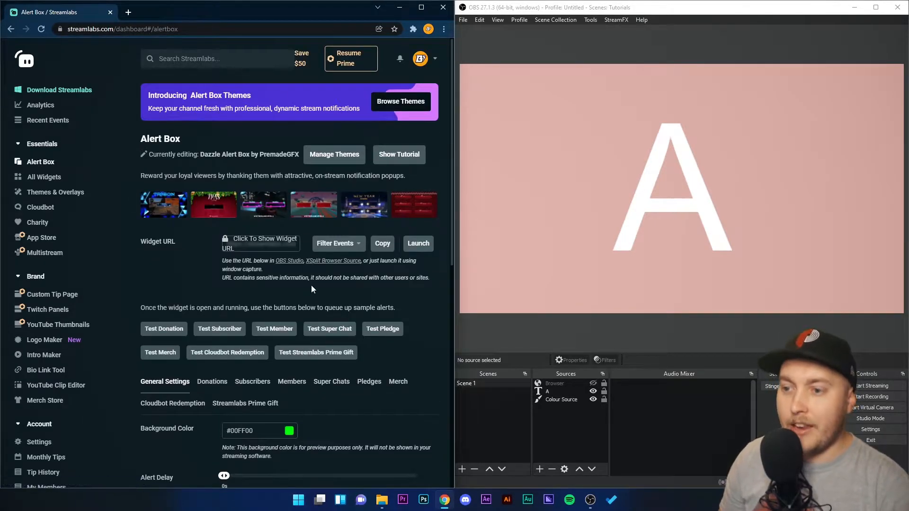
scroll(311, 290, "down", 9)
scroll(297, 274, "up", 8)
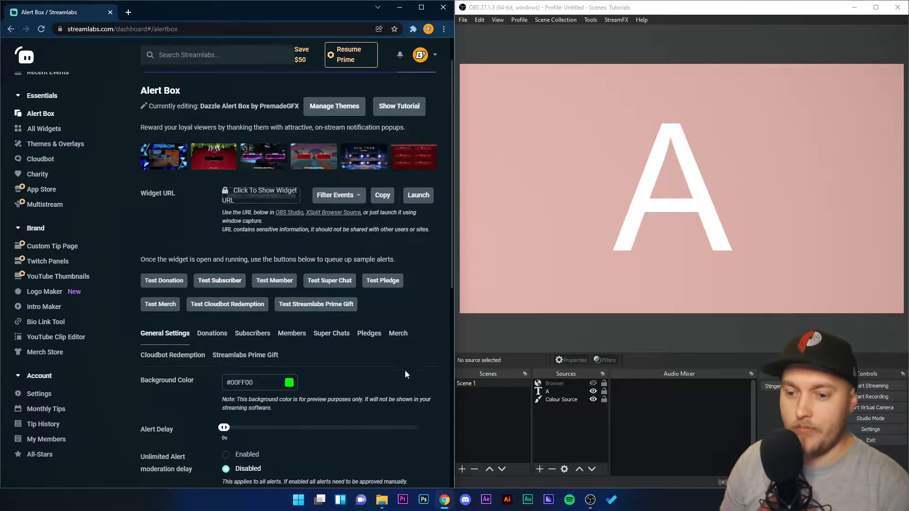
scroll(205, 282, "down", 3)
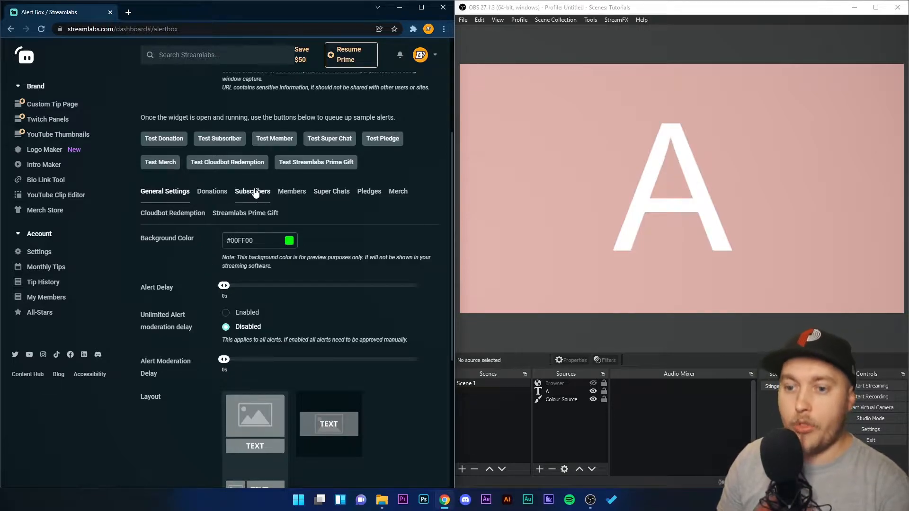
scroll(280, 223, "up", 4)
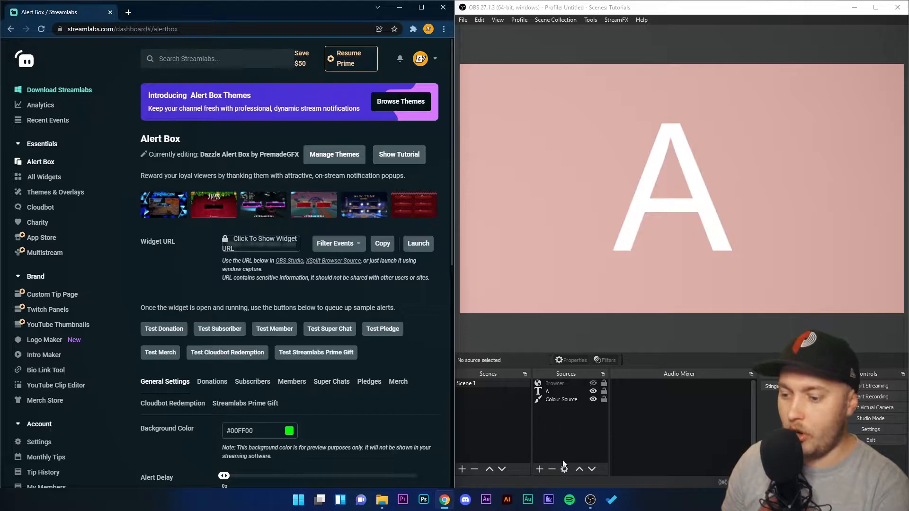
In OBS Studio, add a new Browser source named "Alert Box 1" to Scene 1.
left_click(540, 469)
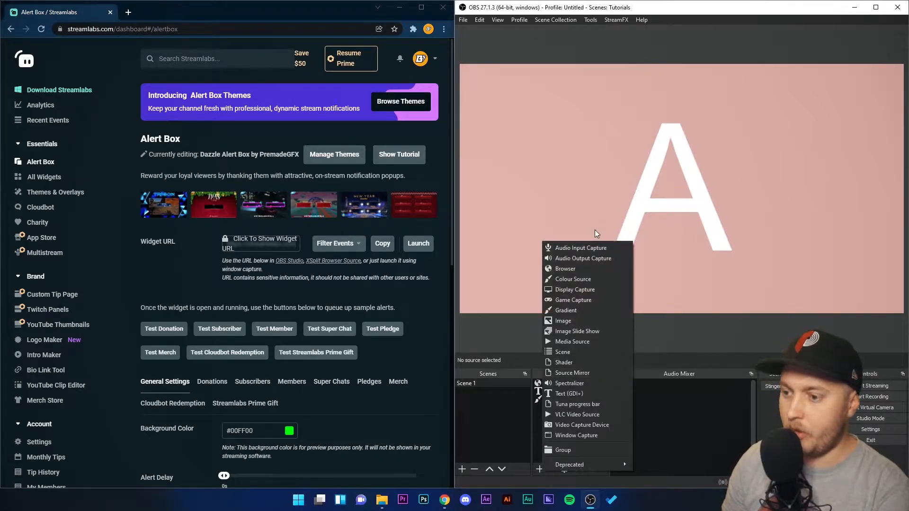
left_click(568, 267)
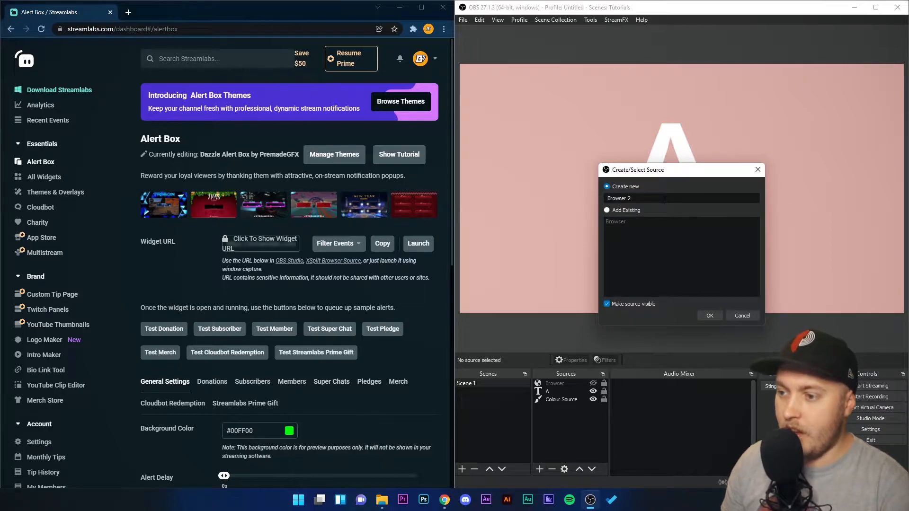
type("Alert B")
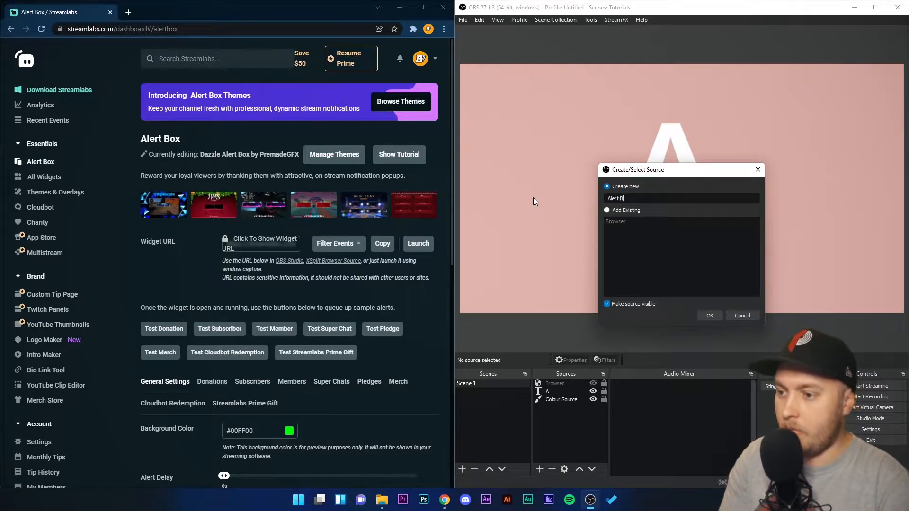
type("ox 1")
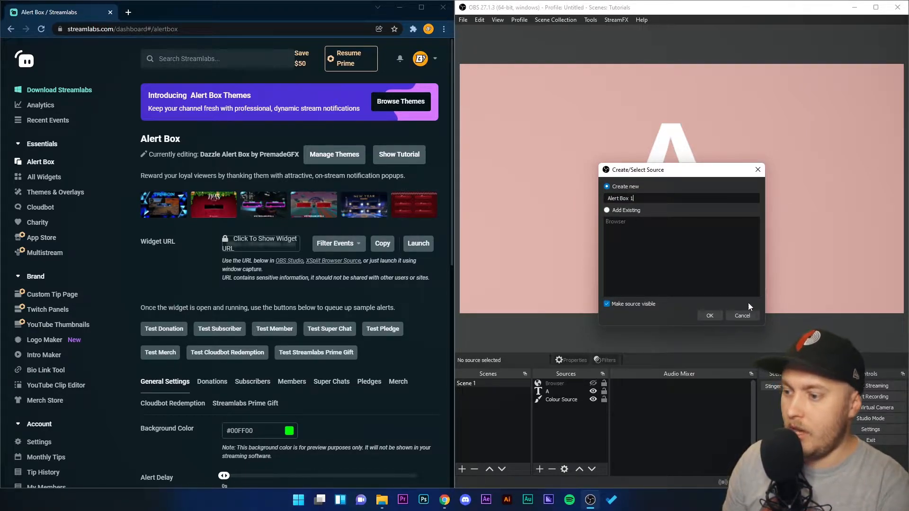
left_click(709, 314)
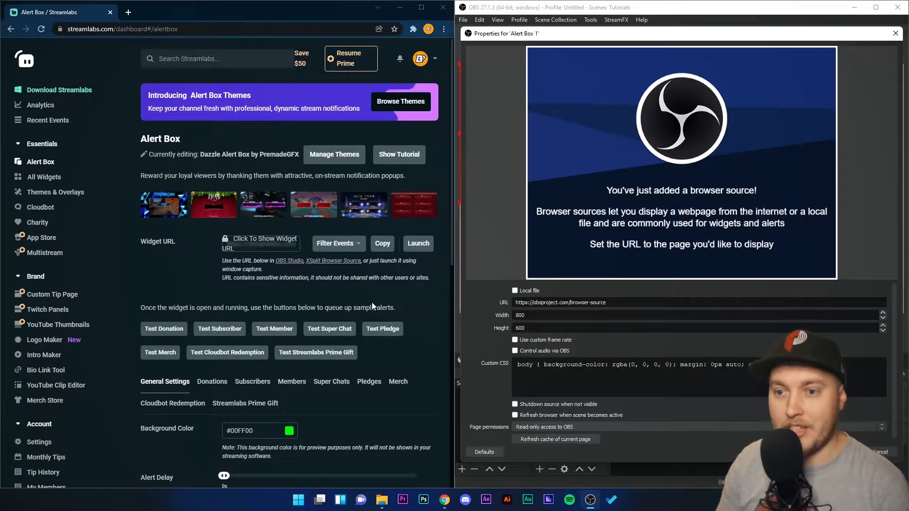
Copy the alert box widget URL from Streamlabs, set it as the new OBS browser source's URL and accept the properties.
left_click(177, 279)
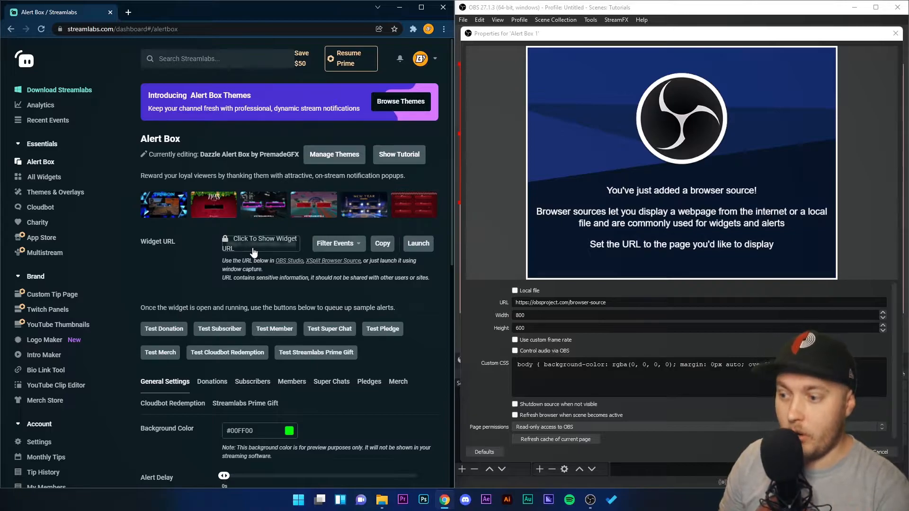
left_click(384, 246)
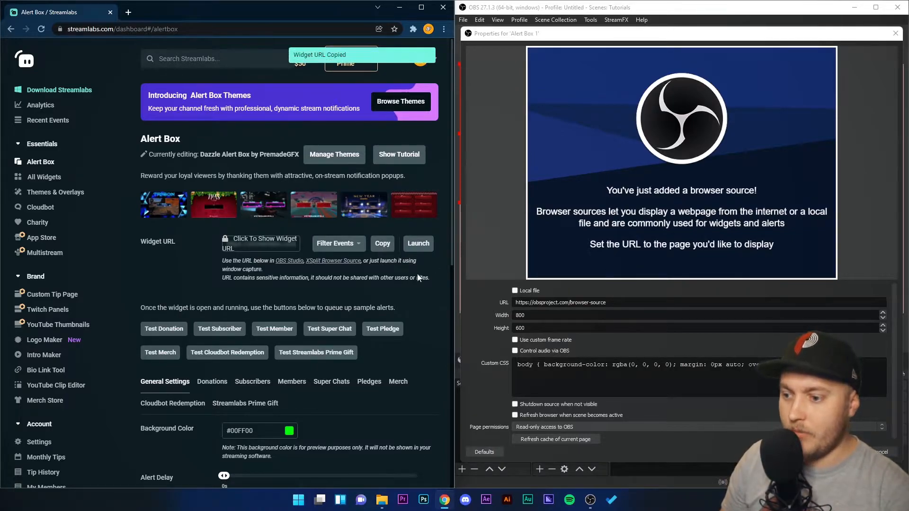
triple_click(610, 305)
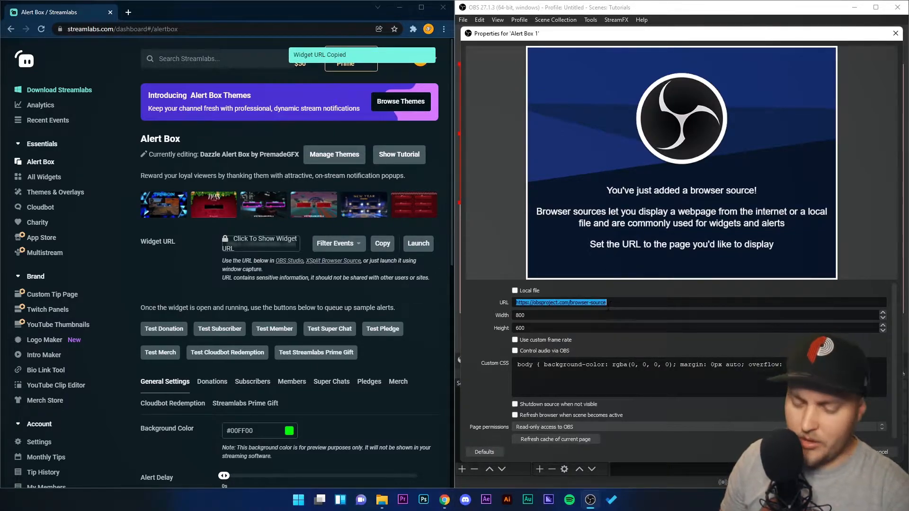
key("ctrl+v")
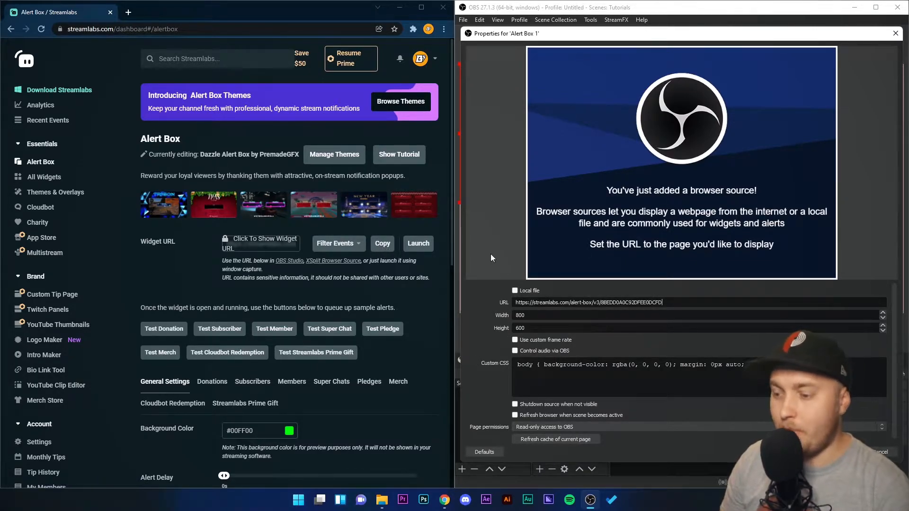
triple_click(658, 301)
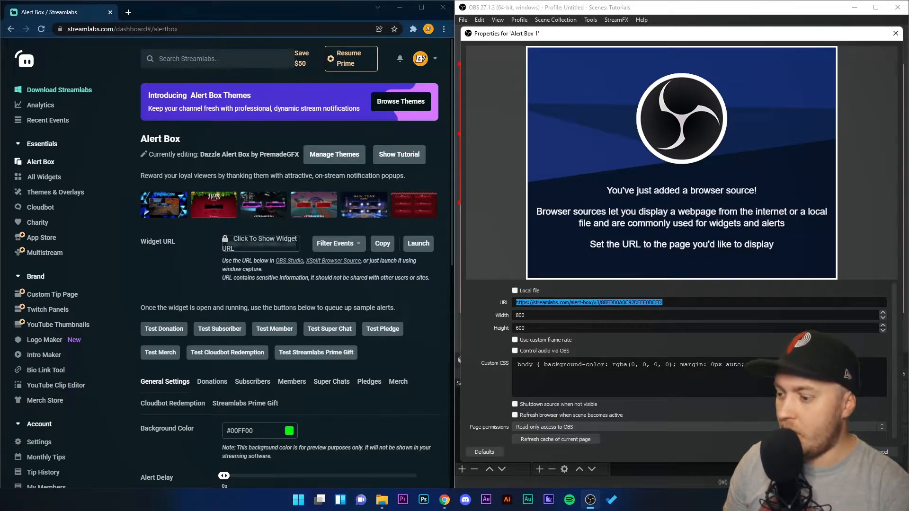
left_click(838, 452)
Enlarge the Alert Box 1 source on the OBS canvas and place it around the letter A.
left_click_drag(617, 148, 777, 179)
left_click_drag(595, 115, 627, 139)
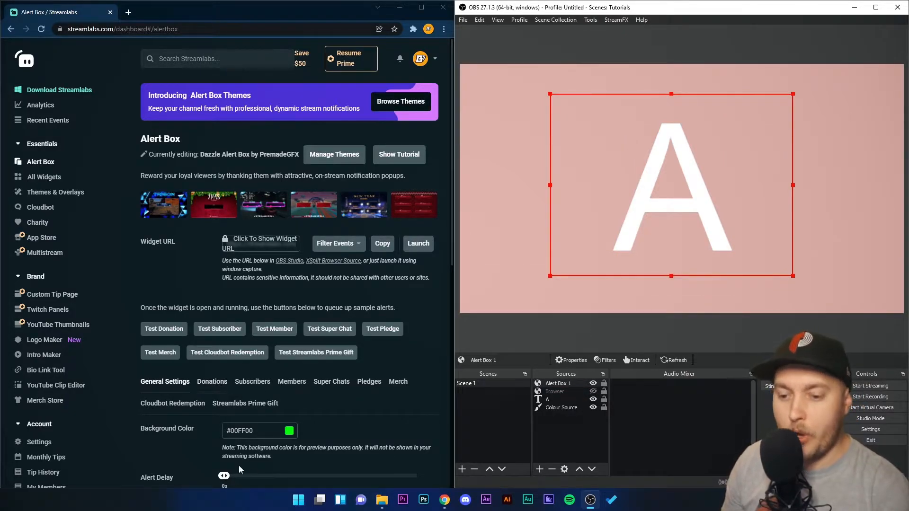
In Streamlabs, open the Donations alert settings and look over the layout, animation, message, image and sound options.
scroll(298, 394, "down", 3)
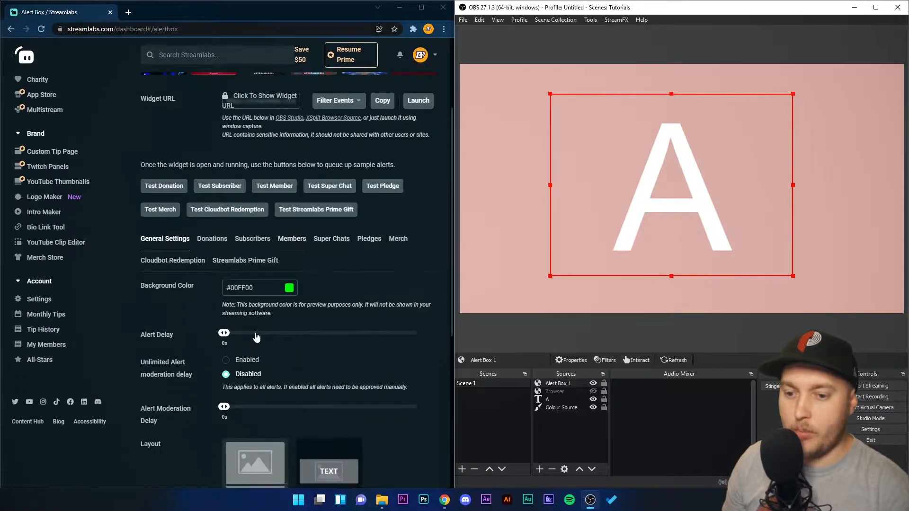
left_click(209, 237)
scroll(210, 266, "down", 4)
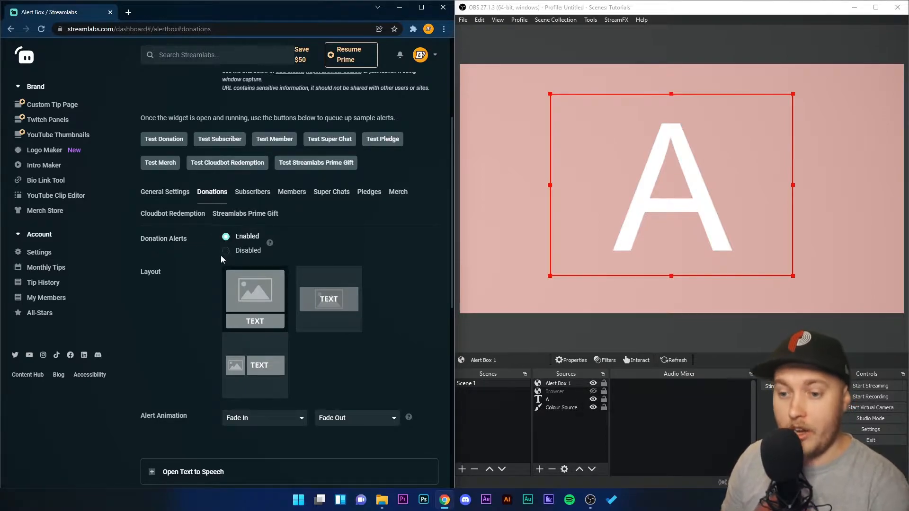
scroll(185, 321, "down", 5)
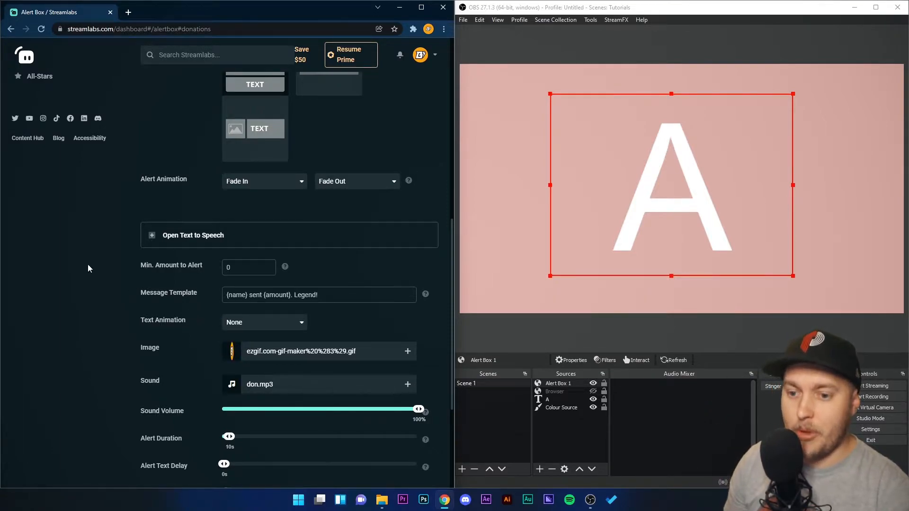
Set the minimum amount to alert for donations to 10.
scroll(143, 343, "up", 1)
left_click(239, 315)
key("ctrl+a")
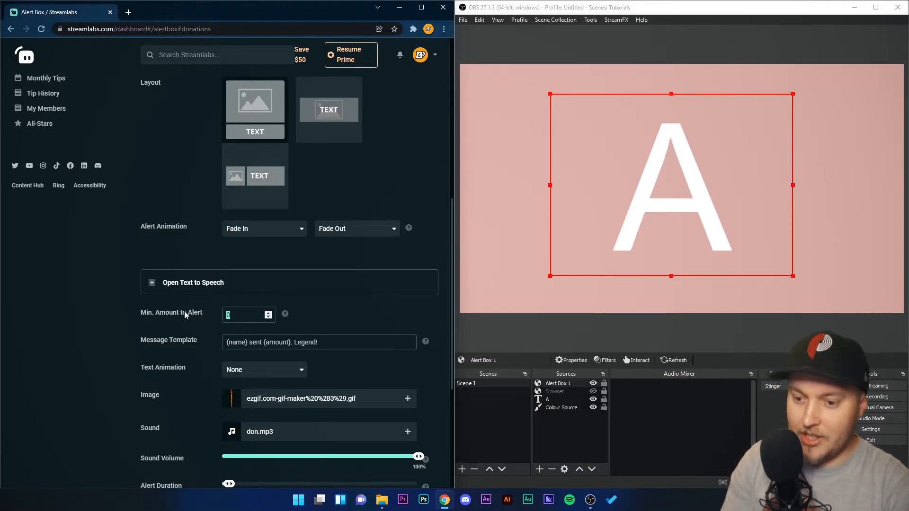
type("10")
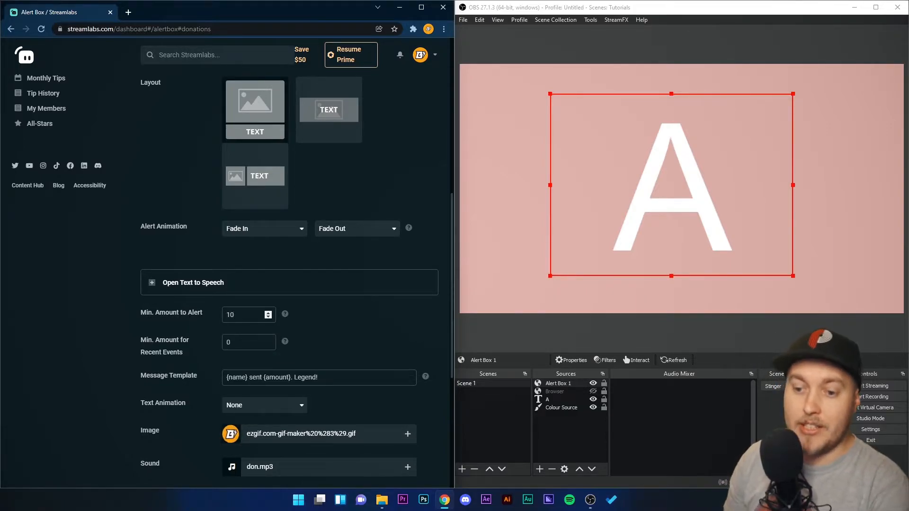
Set the donation alerts' minimum amount back to 0.
key("ctrl+a")
key("BackSpace")
type("0")
left_click(88, 311)
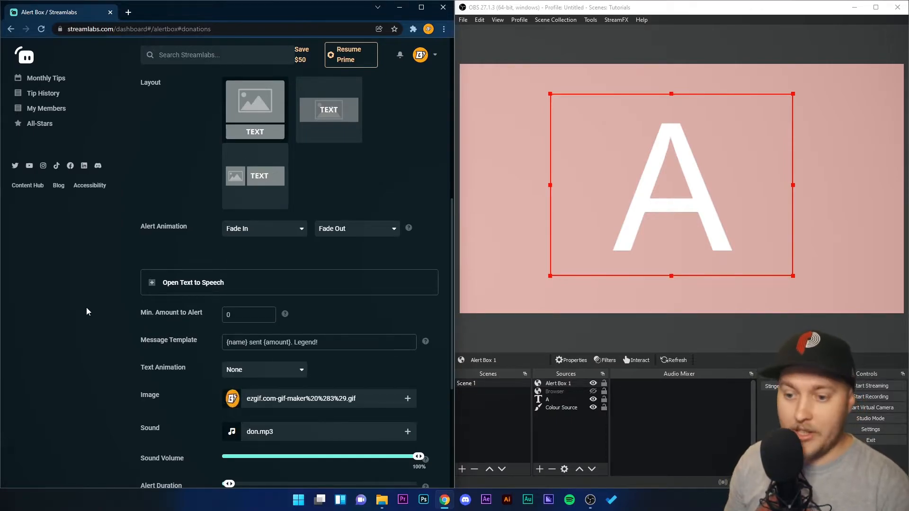
Examine the donation message template with its name and amount placeholders, along with the alert image and sound.
scroll(134, 293, "down", 2)
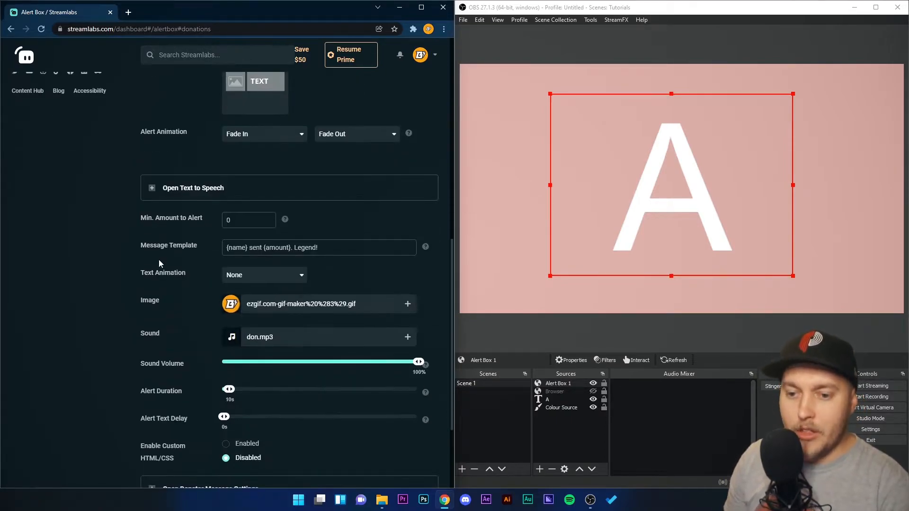
triple_click(242, 247)
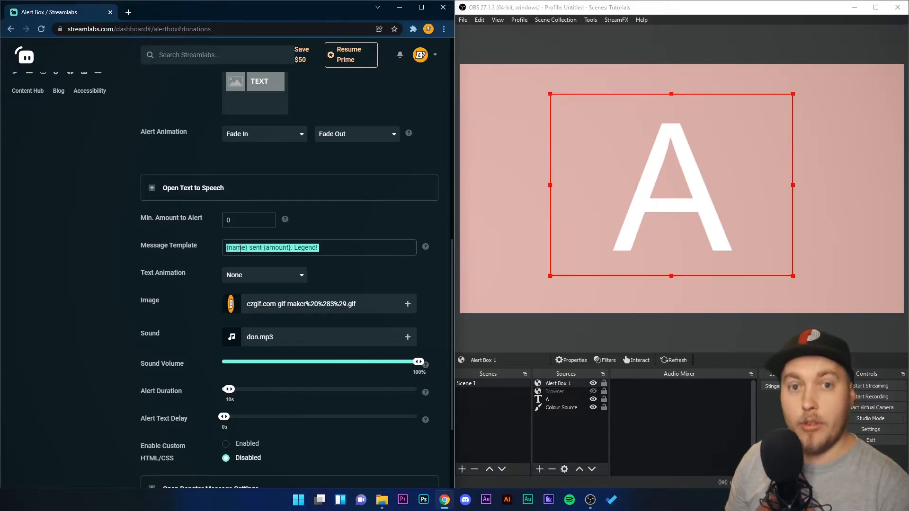
left_click(265, 247)
double_click(266, 247)
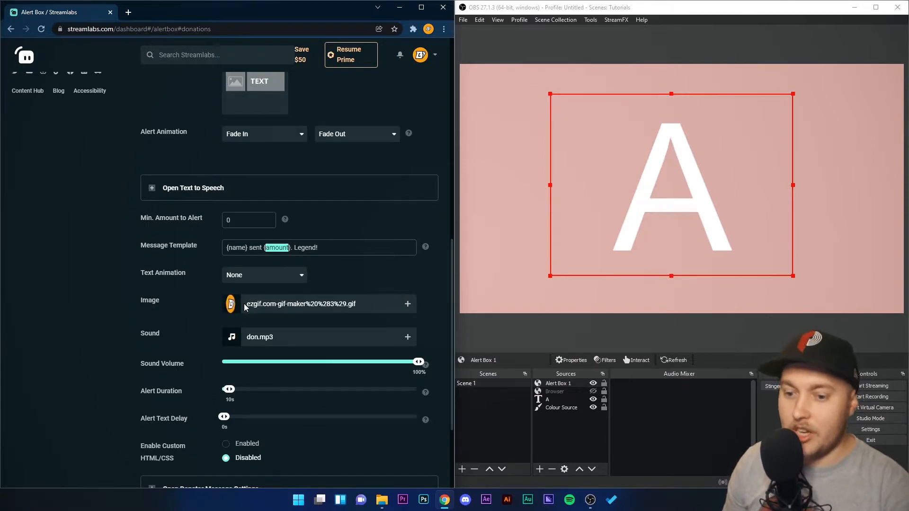
left_click(408, 339)
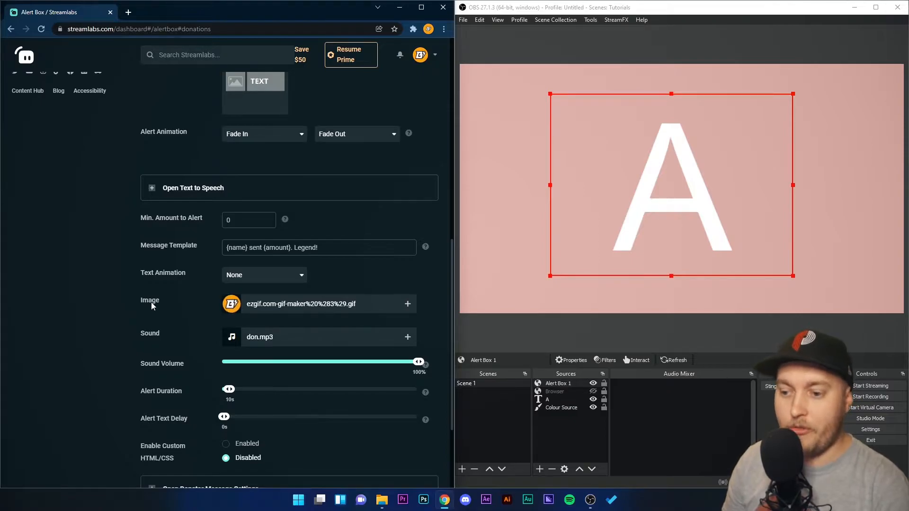
Save the donation alert settings and trigger test donation alerts.
scroll(119, 327, "down", 3)
left_click(302, 469)
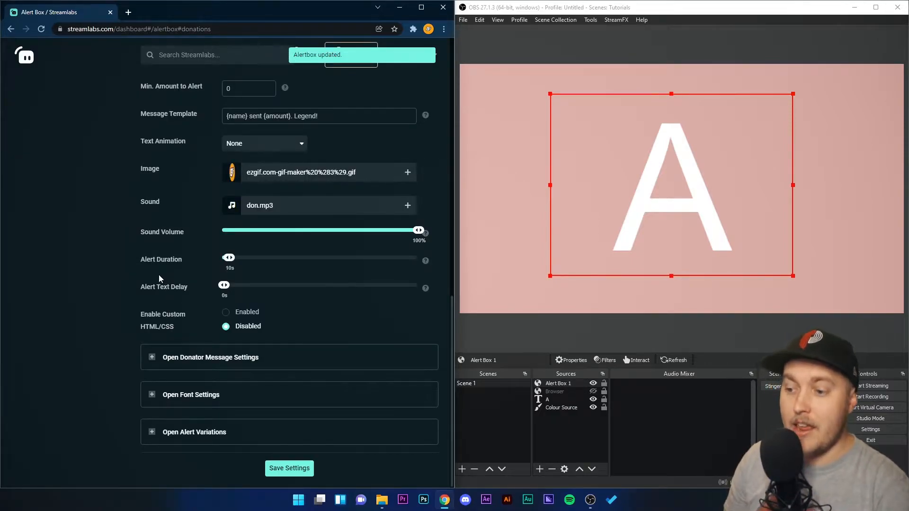
scroll(156, 270, "up", 10)
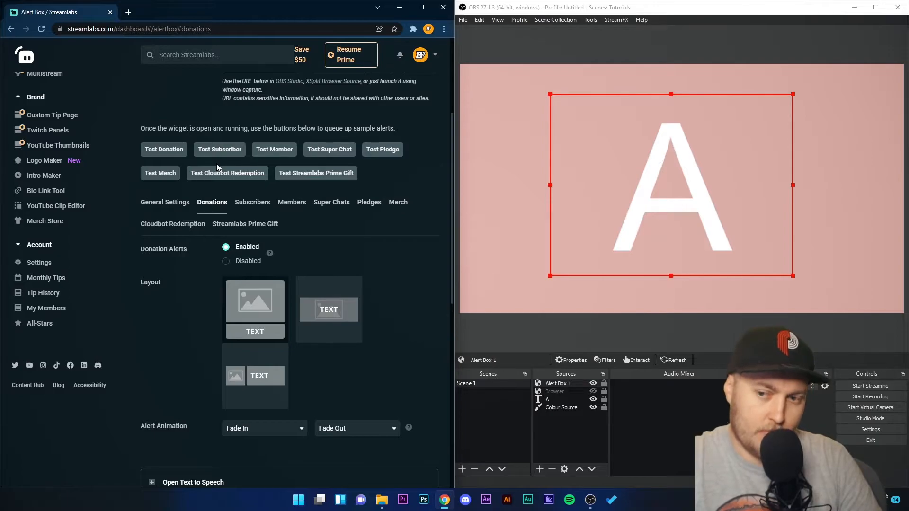
left_click(161, 150)
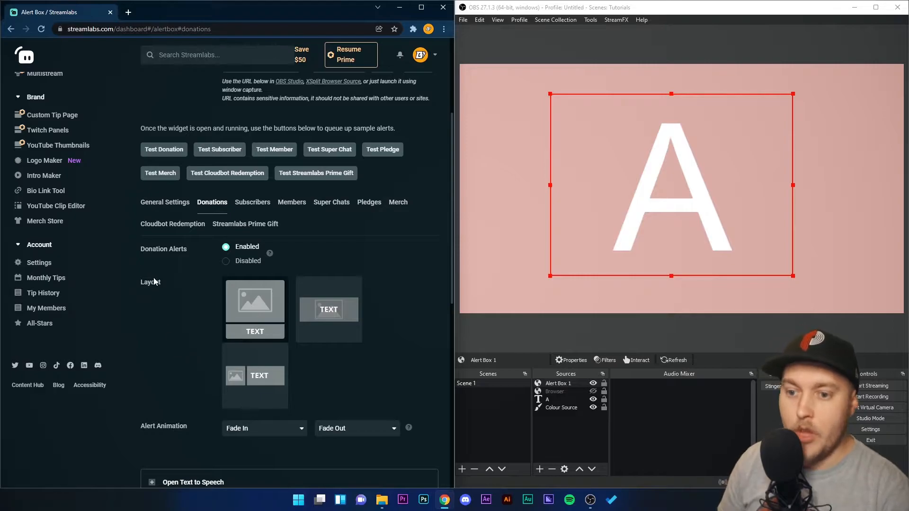
left_click(167, 152)
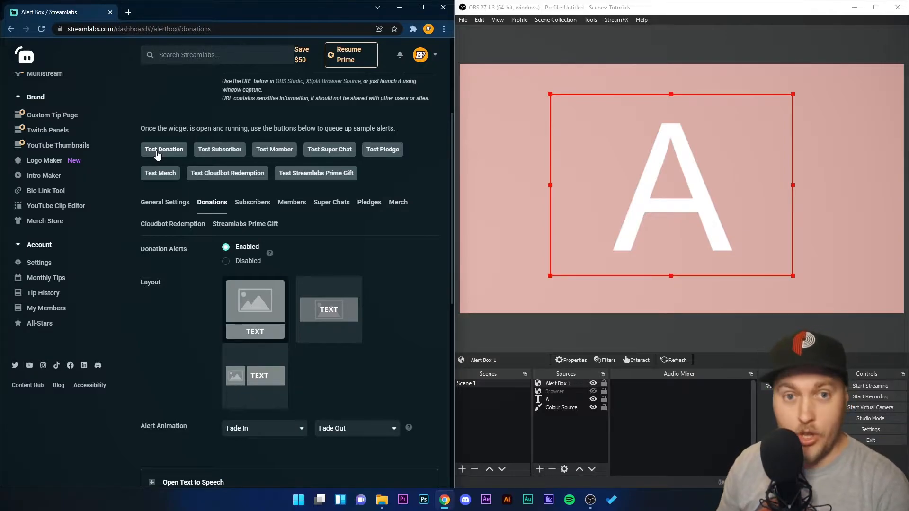
Open the Subscribers alert settings and examine the message template, text animation, image, sound and duration options.
left_click(253, 203)
scroll(143, 294, "down", 6)
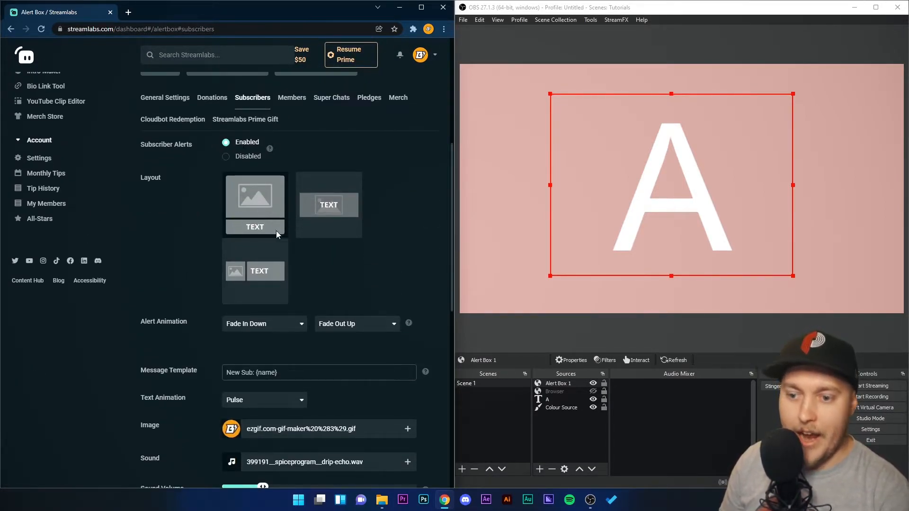
scroll(132, 274, "down", 2)
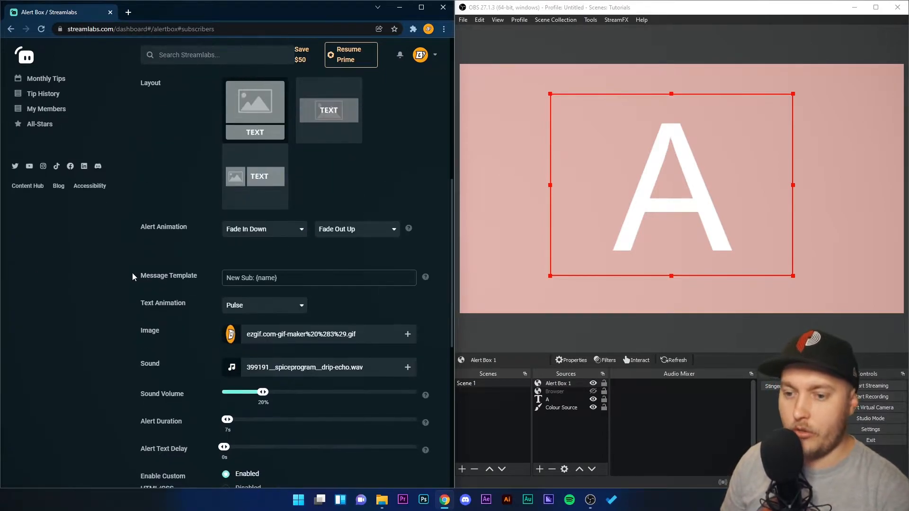
double_click(157, 276)
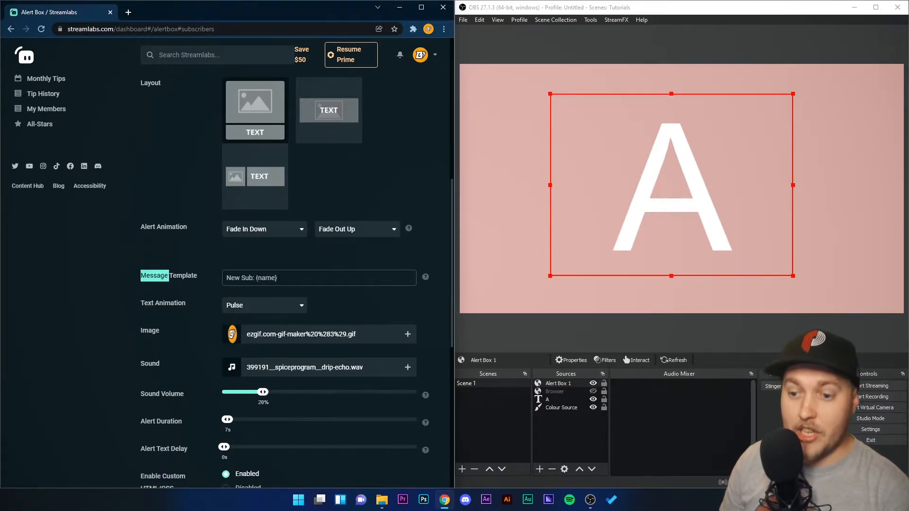
left_click_drag(227, 278, 256, 278)
triple_click(251, 278)
scroll(129, 299, "down", 3)
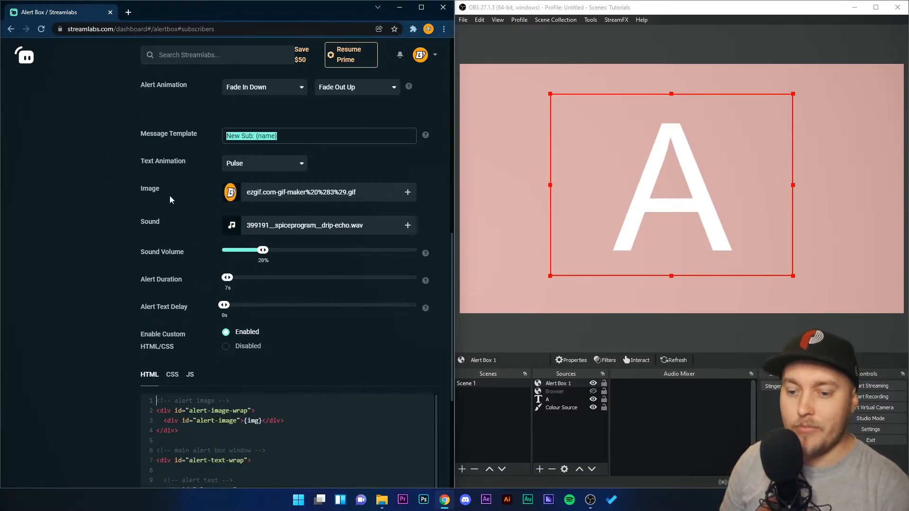
scroll(177, 223, "up", 1)
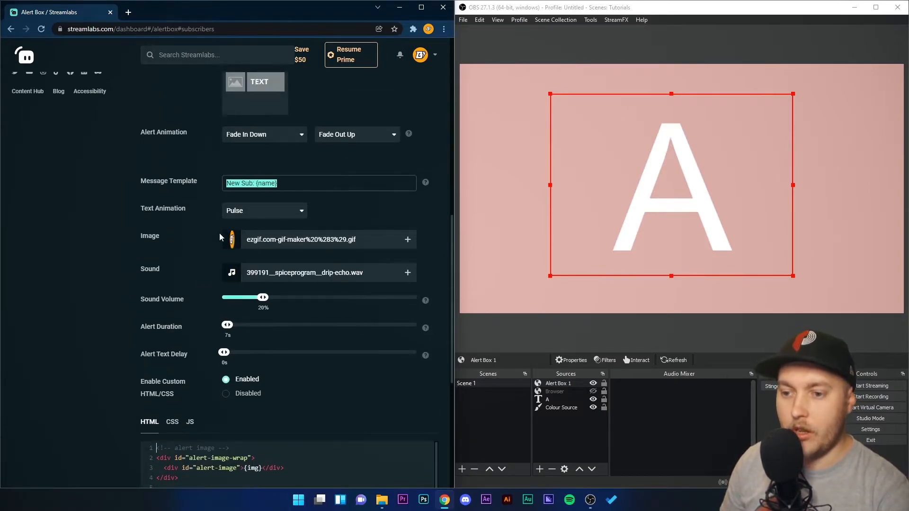
Replace the subscriber alert's image with the stock penguin GIF Q3u5agn.gif from the Images Gallery.
left_click(408, 240)
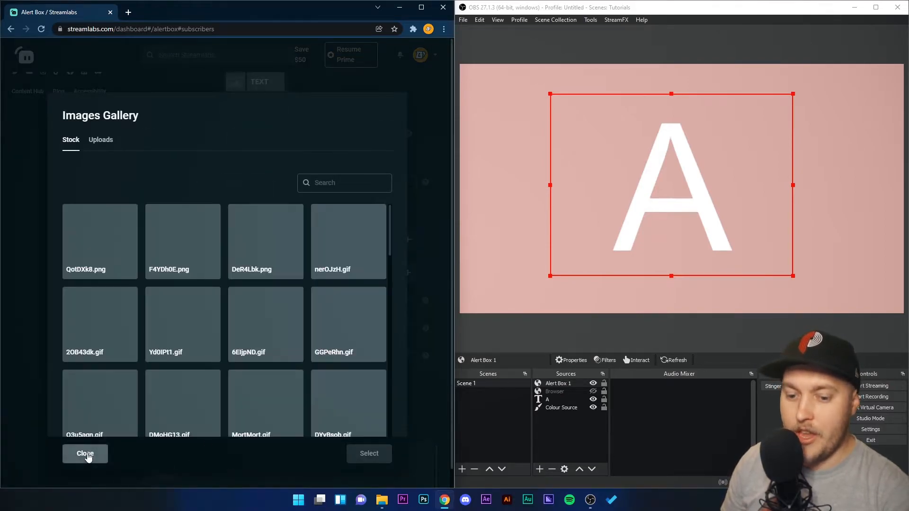
left_click(84, 454)
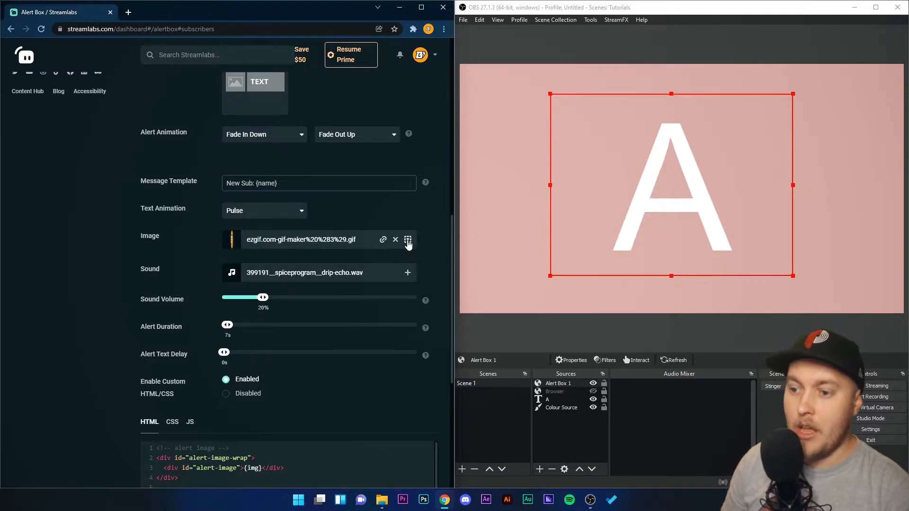
mouse_move(410, 245)
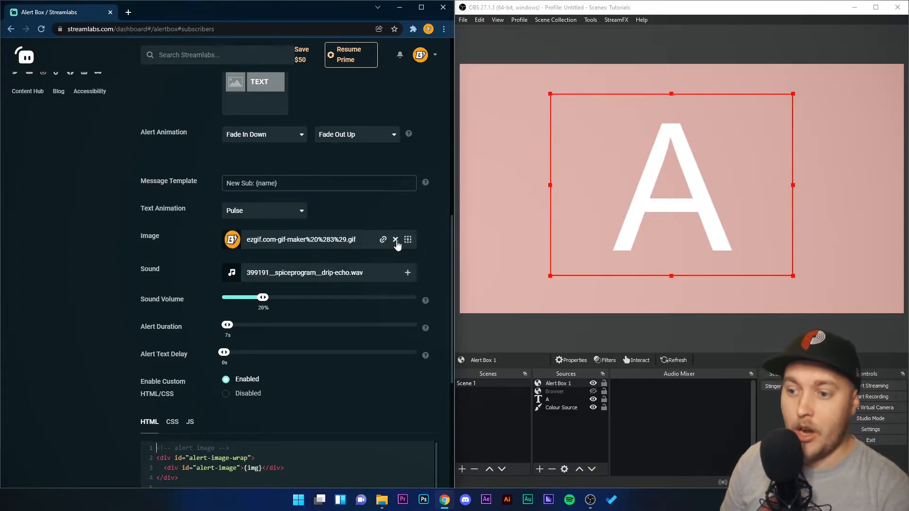
left_click(396, 241)
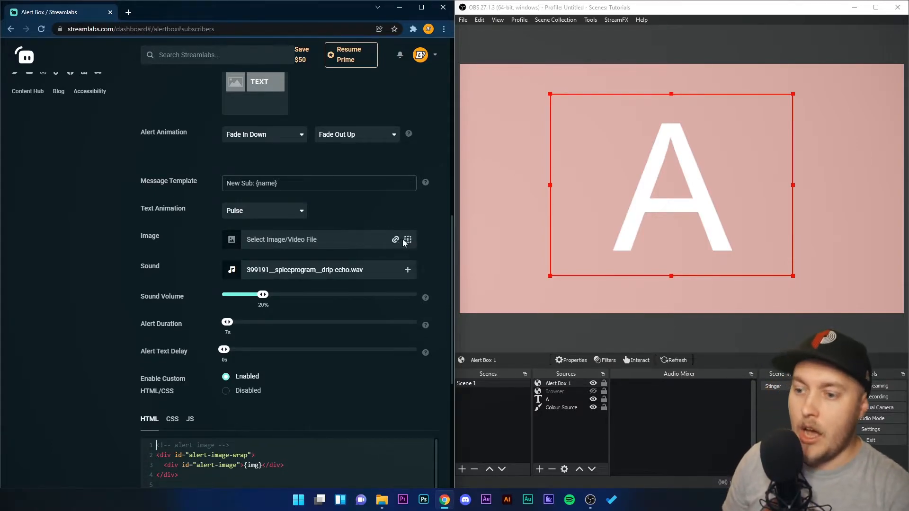
left_click(408, 240)
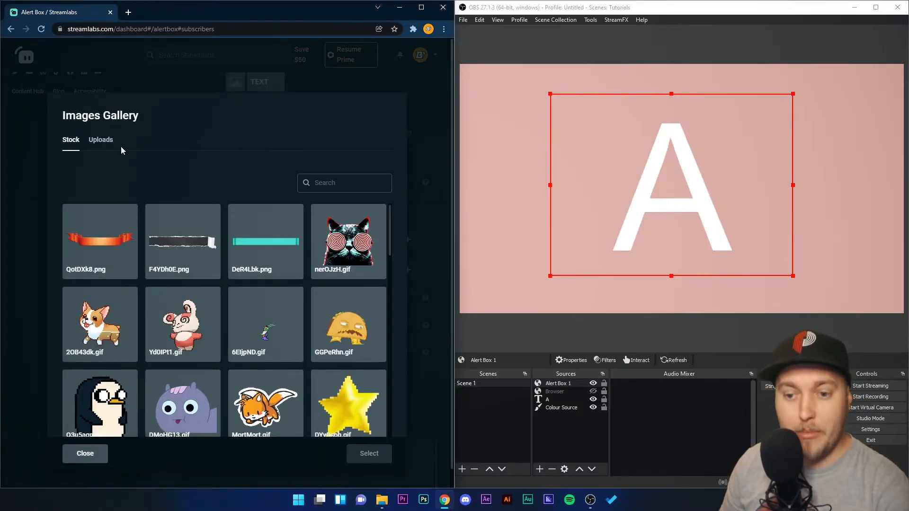
scroll(181, 292, "down", 2)
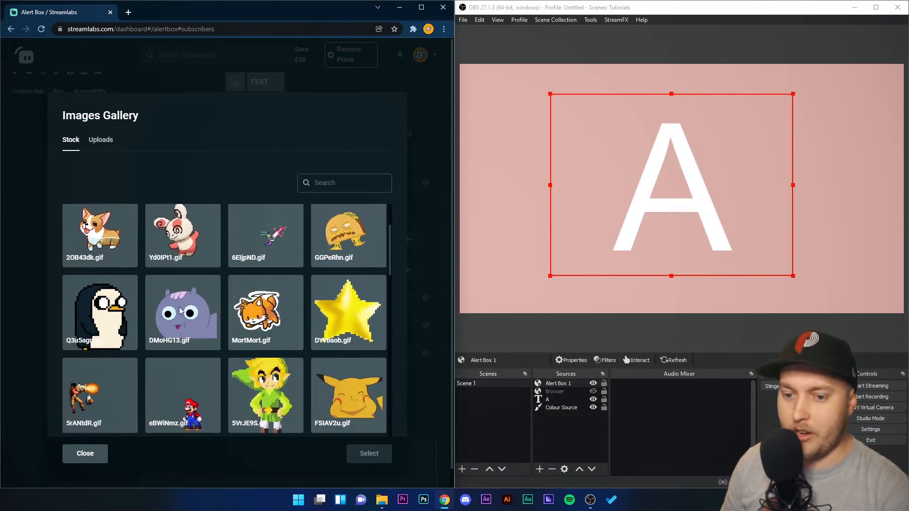
left_click(100, 313)
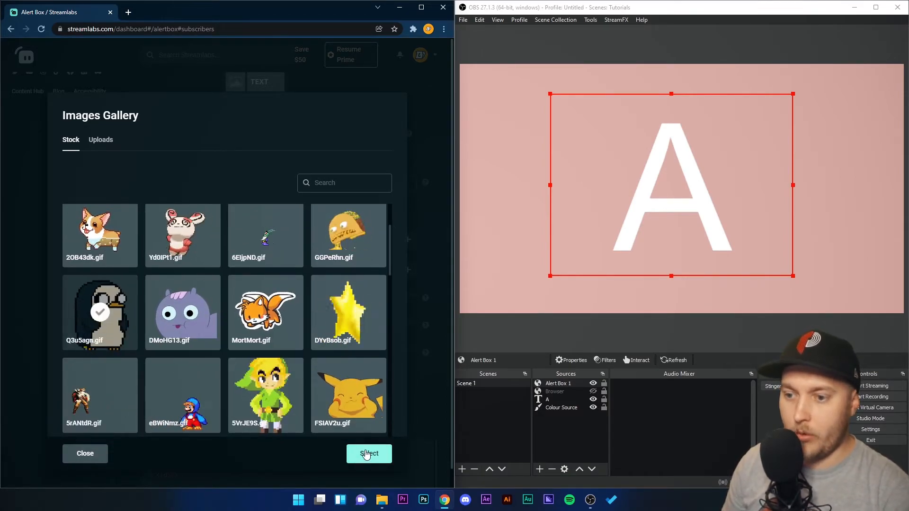
left_click(369, 454)
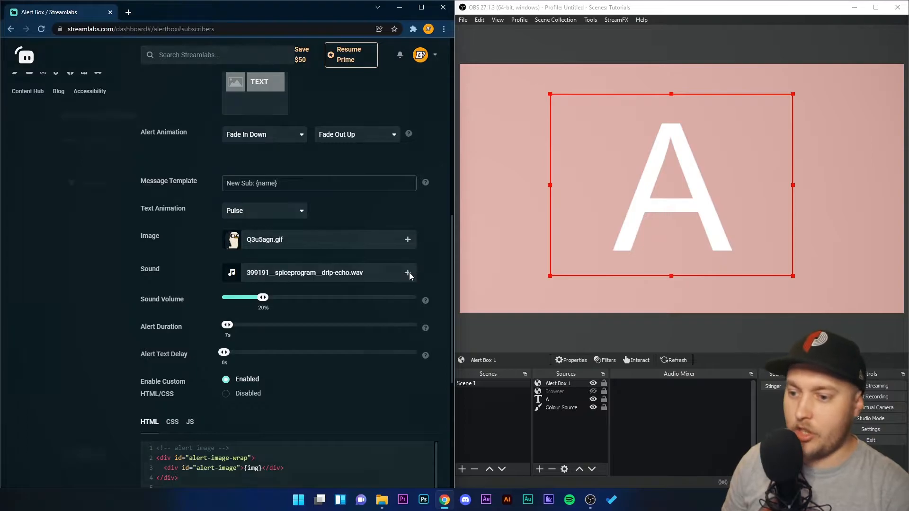
Choose the stock sound Orchestral 10 for the subscriber alert and set the sound volume to 32%.
left_click(408, 272)
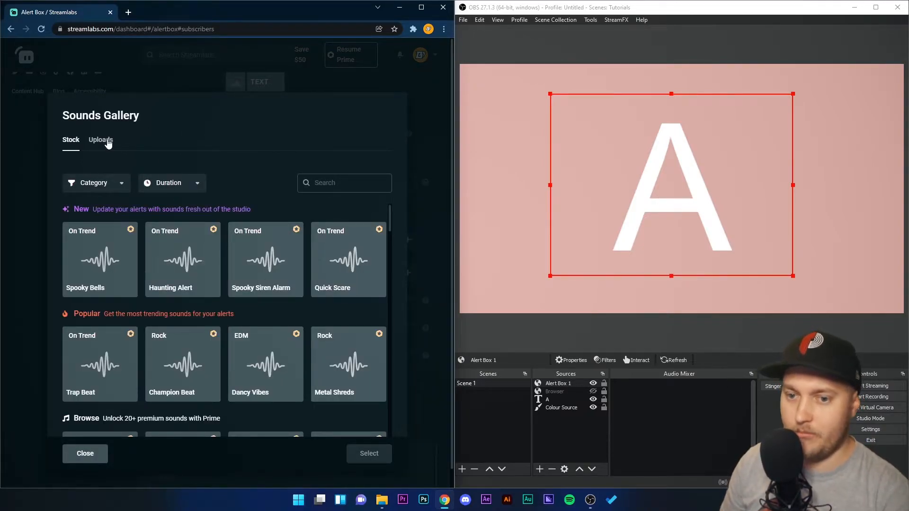
left_click(100, 140)
left_click(64, 141)
scroll(251, 299, "down", 5)
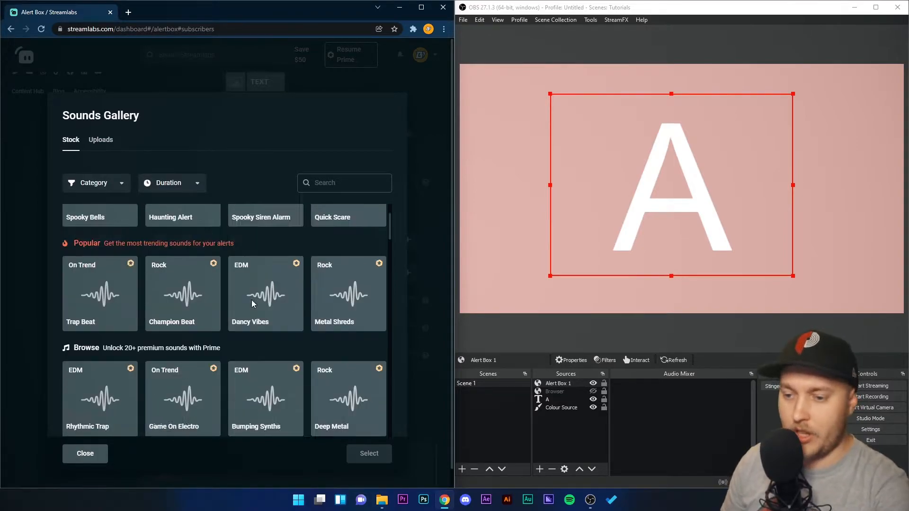
scroll(250, 314, "down", 1)
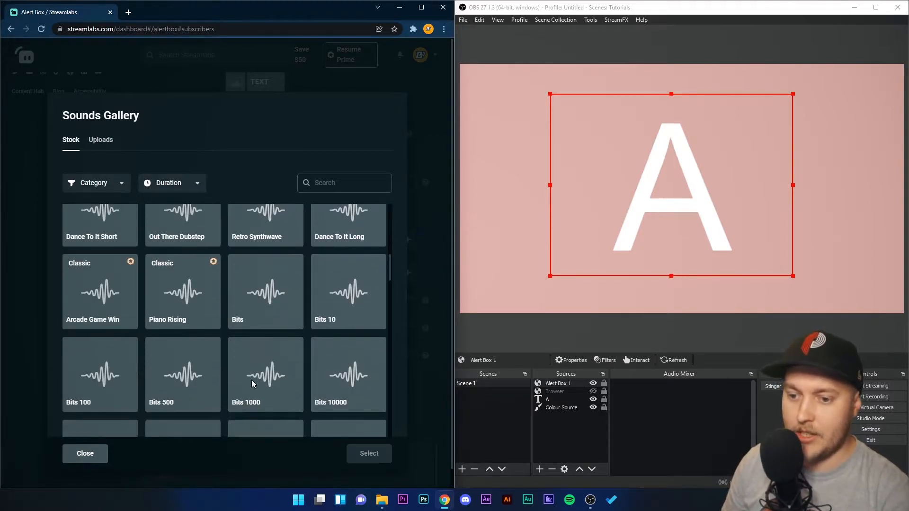
left_click(353, 315)
left_click(370, 454)
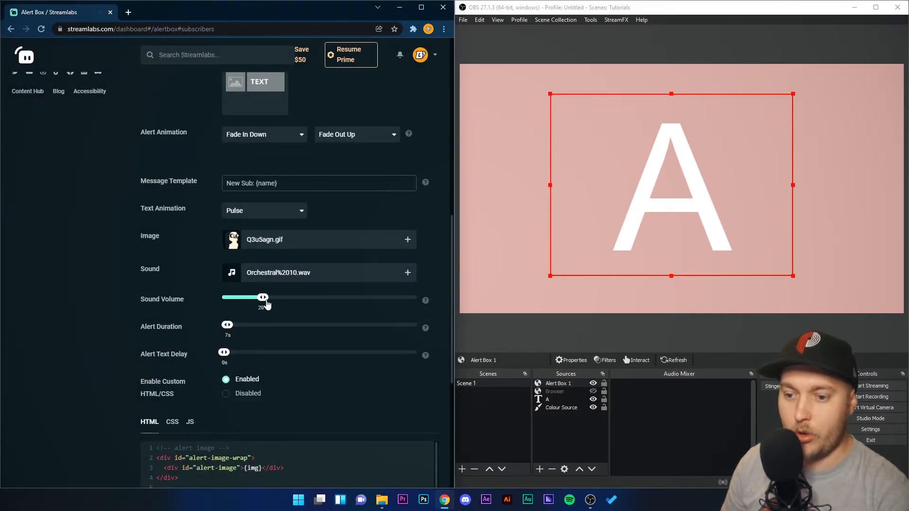
left_click_drag(266, 305, 291, 305)
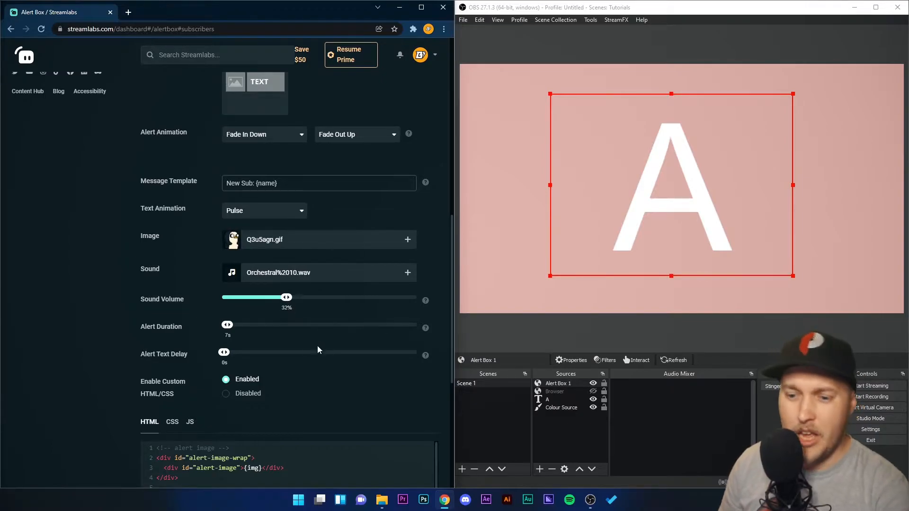
Save the subscriber alert settings and send a test subscriber alert.
scroll(71, 388, "down", 6)
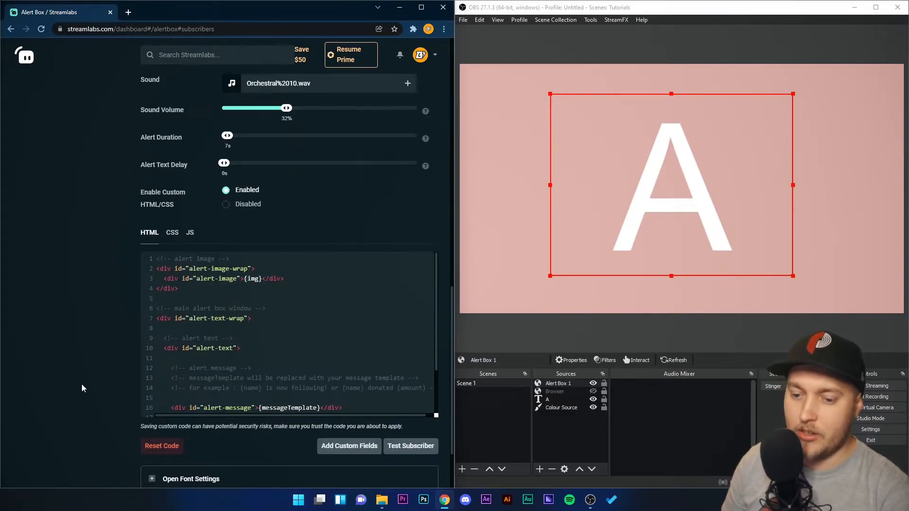
right_click(117, 390)
left_click(65, 265)
scroll(65, 332, "up", 15)
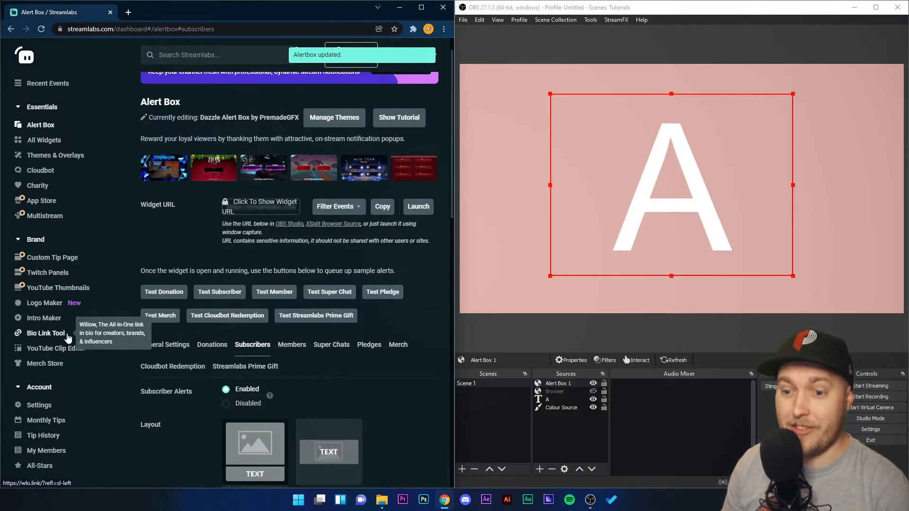
left_click(219, 292)
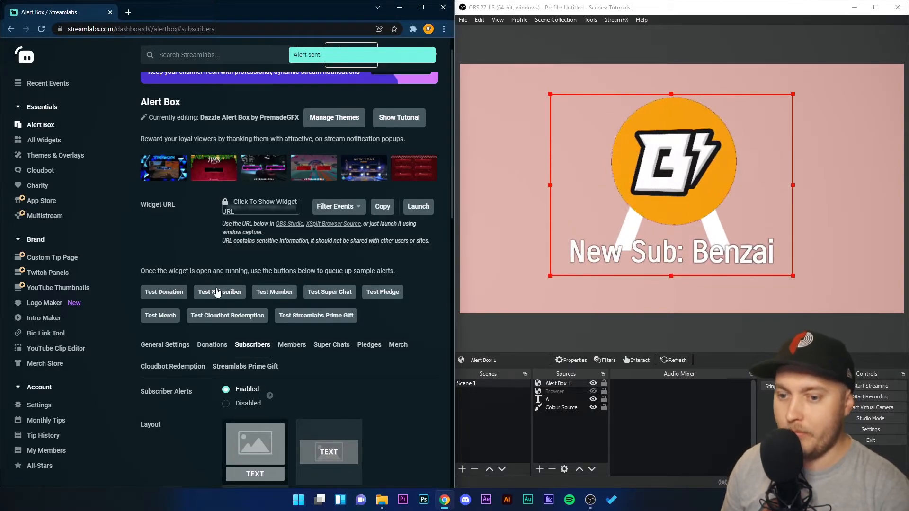
Save the subscriber alert settings again and send another test subscriber alert.
scroll(138, 374, "down", 5)
scroll(129, 351, "down", 2)
scroll(129, 347, "down", 7)
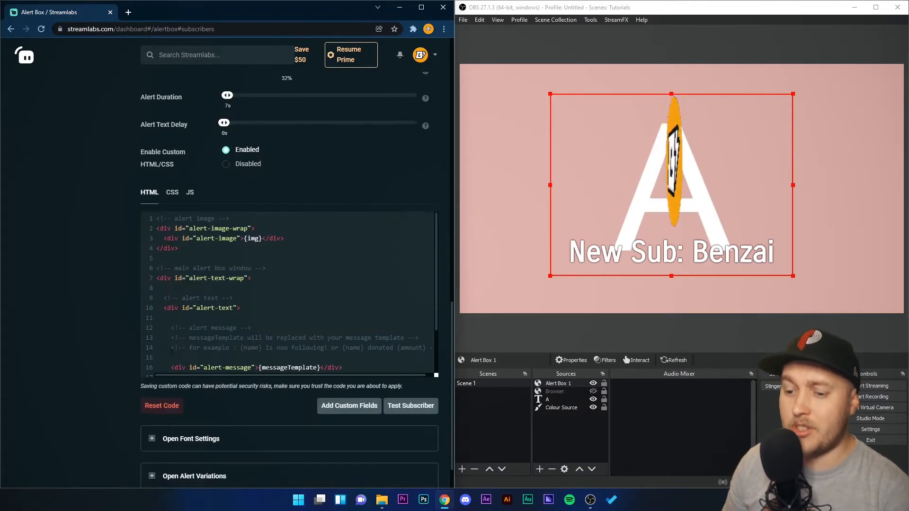
scroll(136, 375, "down", 1)
left_click(293, 469)
left_click(292, 469)
left_click(293, 469)
scroll(105, 349, "up", 11)
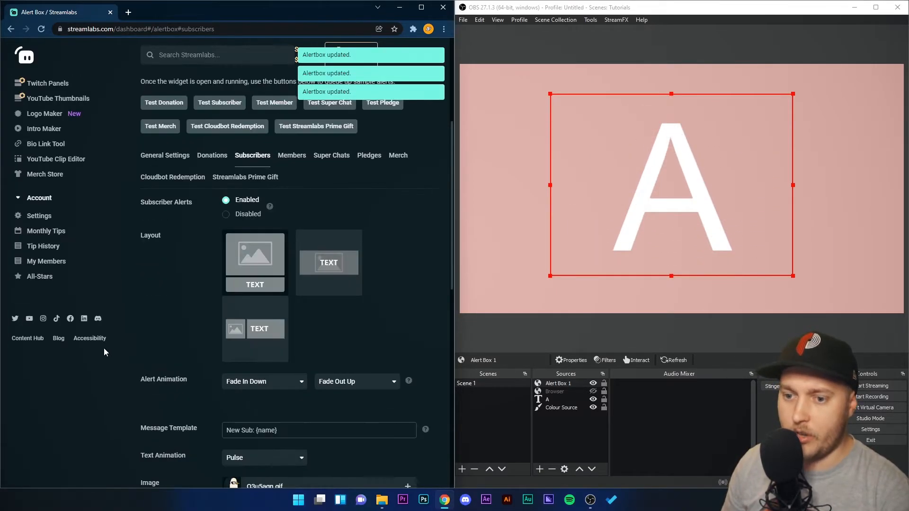
scroll(104, 352, "up", 5)
left_click(228, 334)
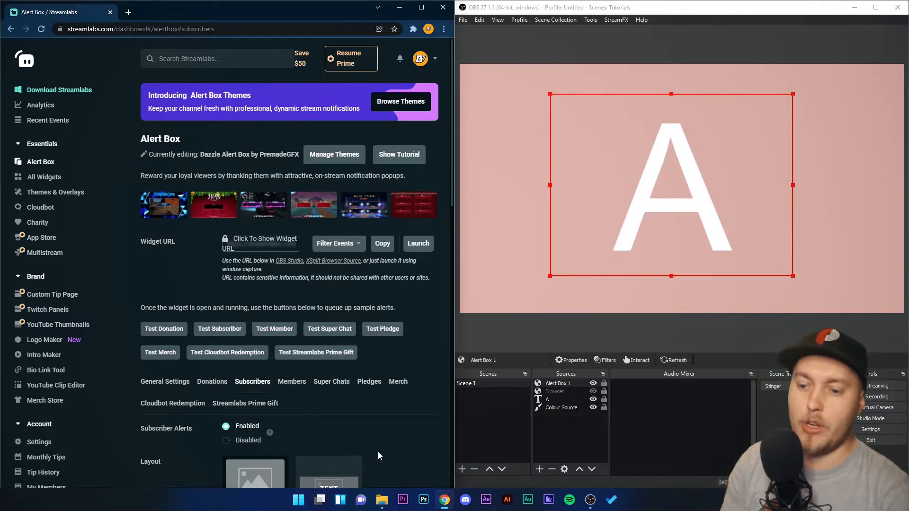
Open the Members alert settings and examine the layout, animation, message template and image options.
left_click(296, 384)
scroll(336, 369, "down", 5)
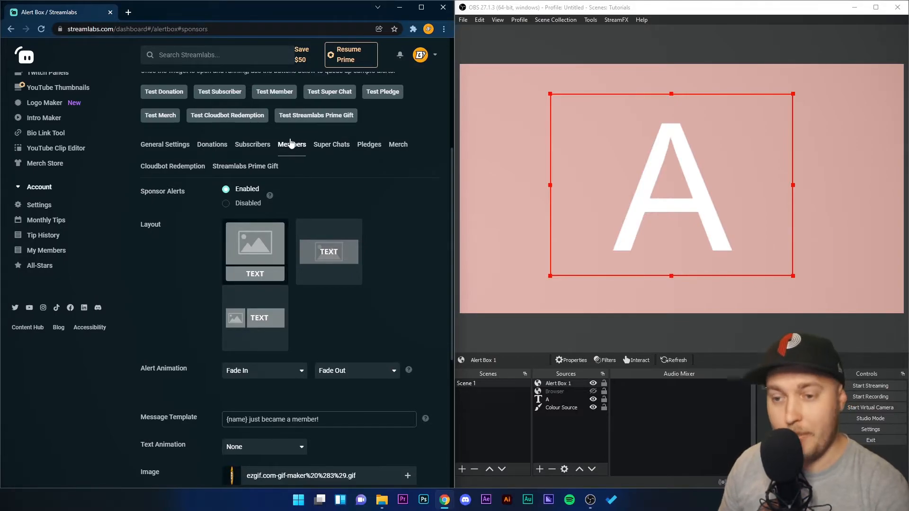
scroll(203, 385, "down", 6)
scroll(303, 379, "up", 10)
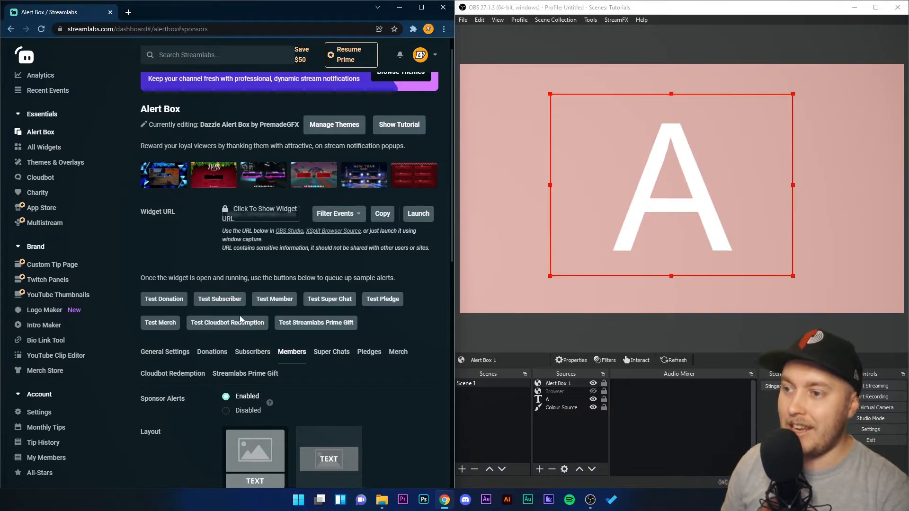
Try the Alert Box 1 source tiny in the canvas's upper-left corner and enlarged across nearly the whole canvas, using a test donation alert.
left_click_drag(766, 198, 692, 210)
left_click_drag(680, 136, 485, 91)
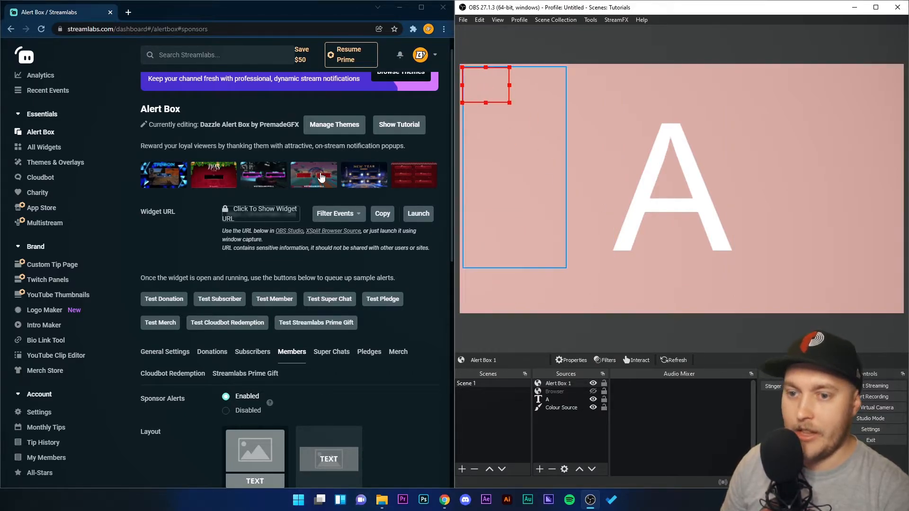
left_click(169, 305)
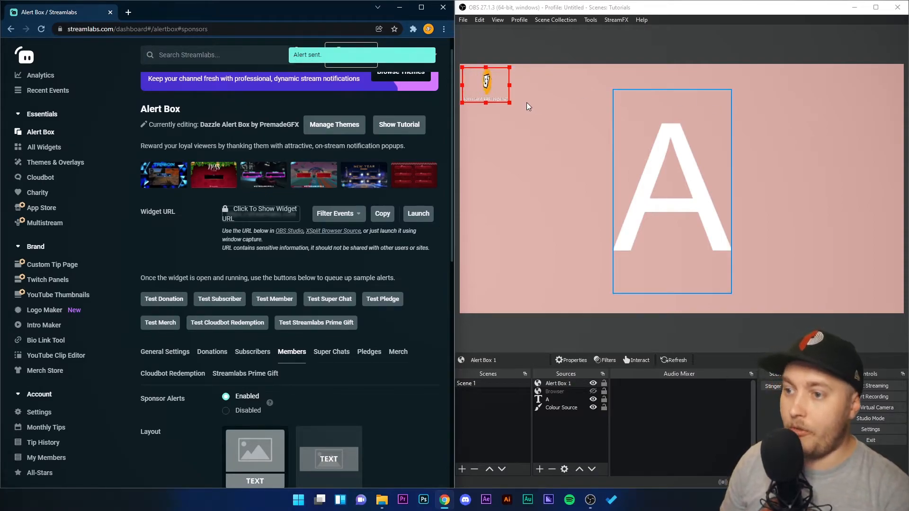
left_click_drag(509, 103, 828, 277)
left_click_drag(657, 216, 679, 200)
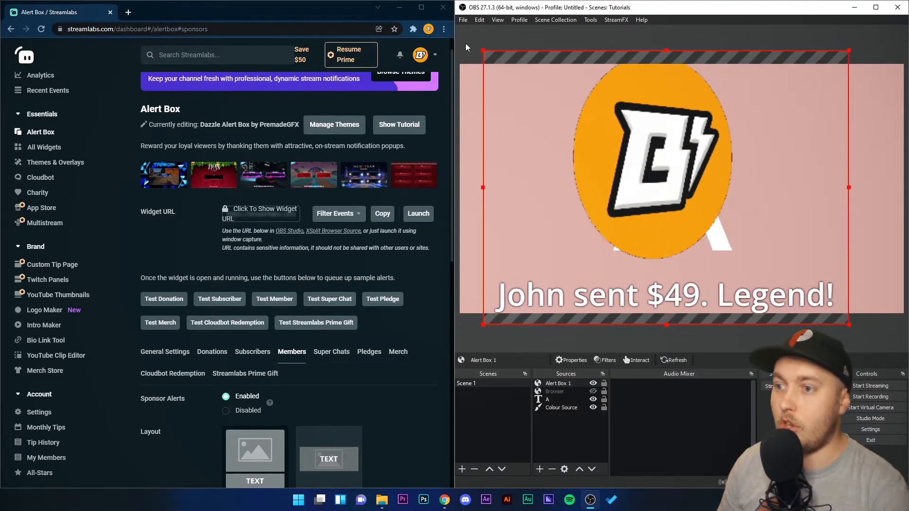
Shrink the Alert Box 1 source to about a quarter of the canvas width in its upper-left corner and send a test donation alert.
left_click_drag(484, 48, 689, 204)
left_click_drag(775, 237, 553, 120)
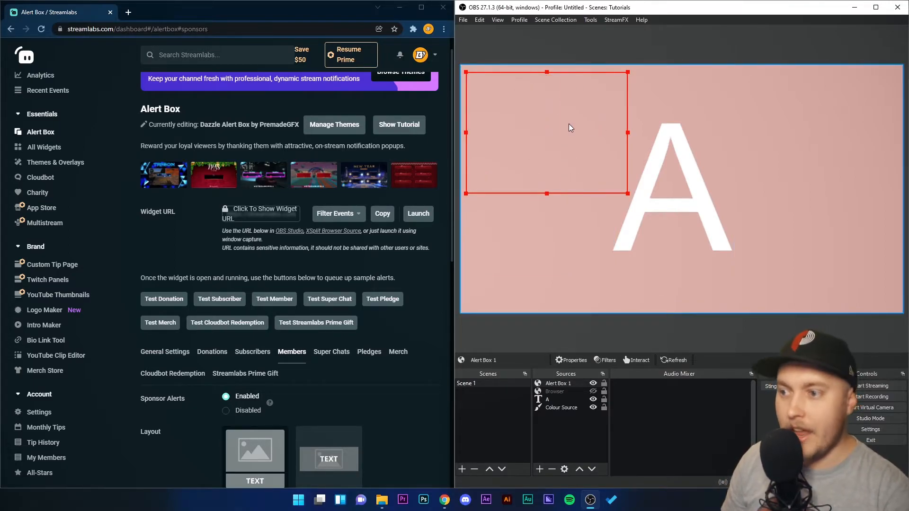
left_click(558, 386)
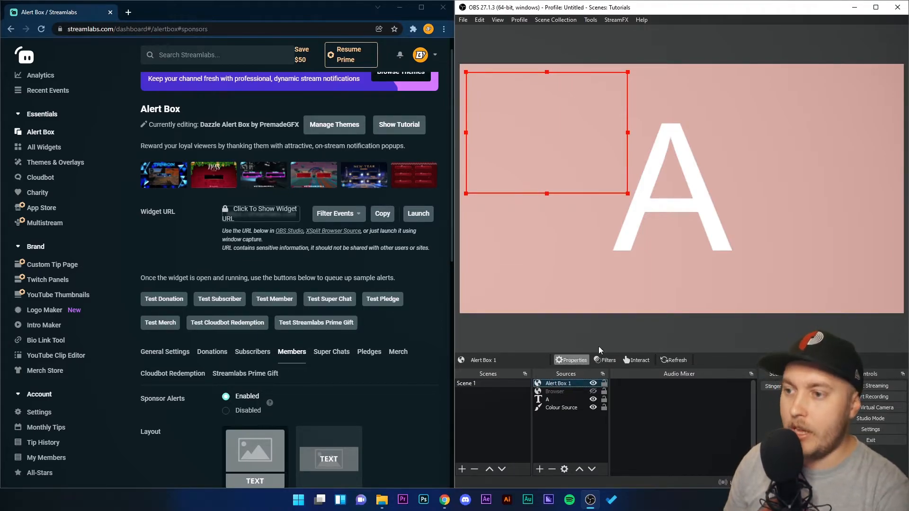
left_click_drag(627, 193, 587, 162)
left_click_drag(540, 135, 535, 130)
left_click(164, 299)
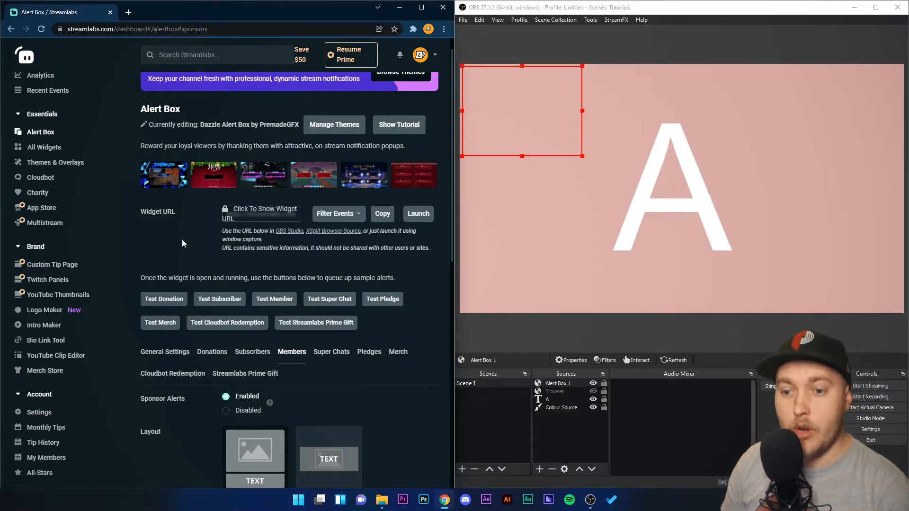
Reveal the widget URL and filter its events so that only Donations stays enabled.
left_click(236, 220)
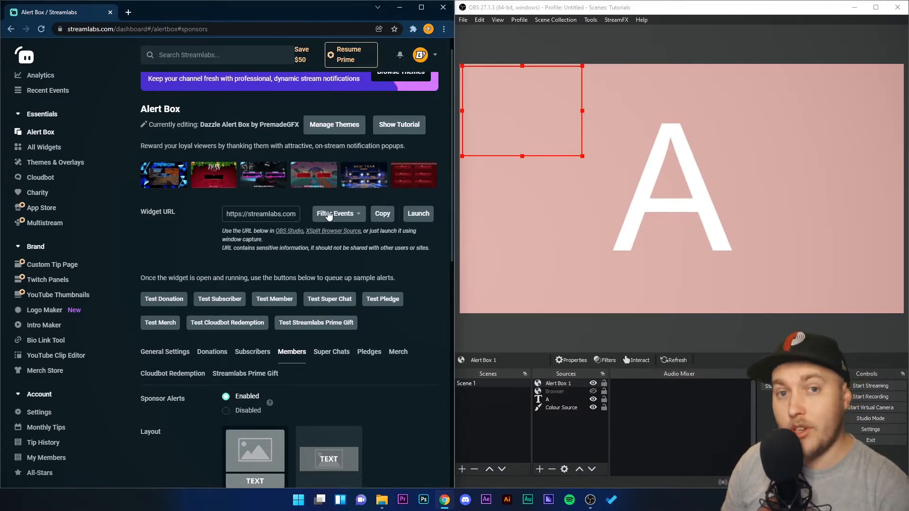
left_click(354, 216)
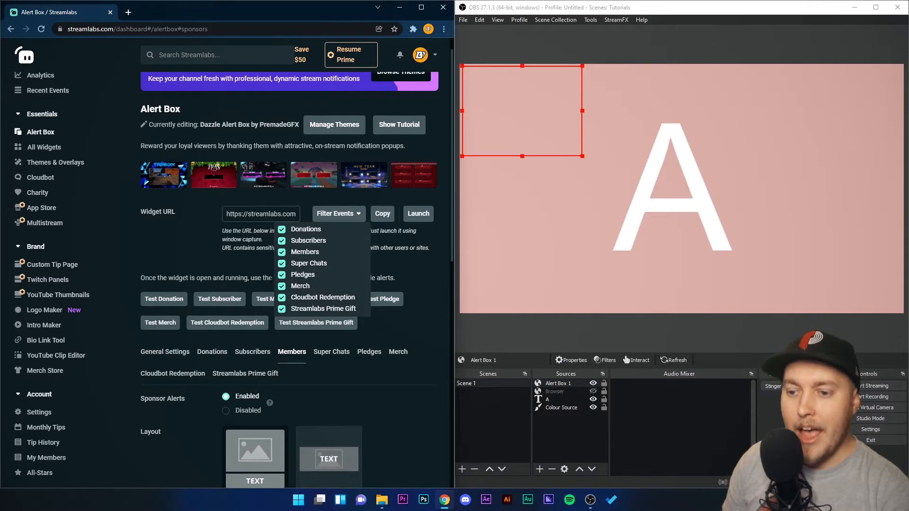
left_click(283, 241)
left_click(282, 253)
left_click(282, 264)
left_click(282, 275)
left_click(282, 286)
left_click(282, 298)
left_click(282, 309)
left_click(172, 258)
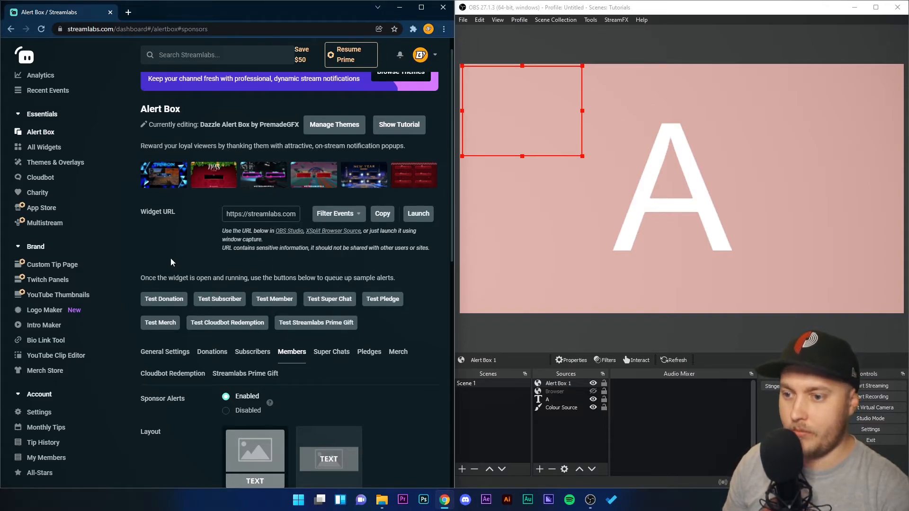
Copy the filtered widget URL and replace the URL of the Alert Box 1 browser source in OBS with it.
left_click(383, 215)
left_click(561, 385)
double_click(551, 384)
left_click_drag(668, 302, 515, 303)
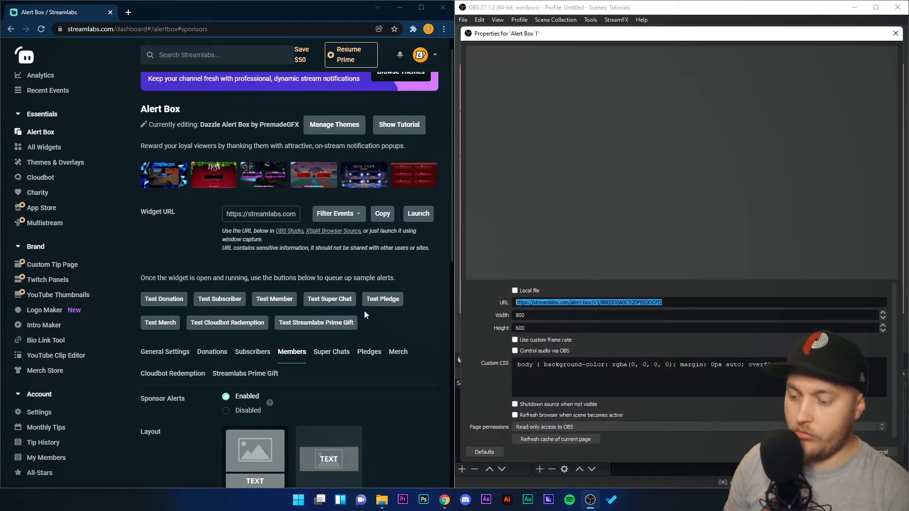
key("ctrl+v")
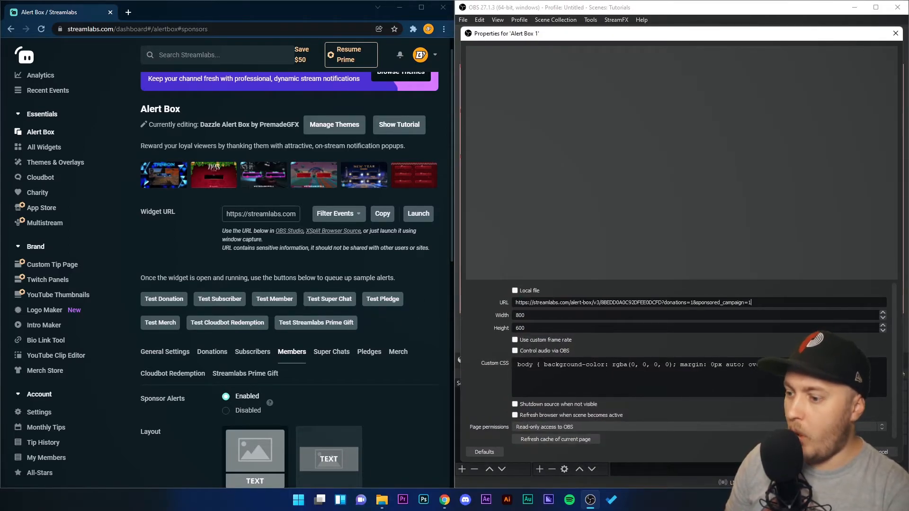
left_click(840, 452)
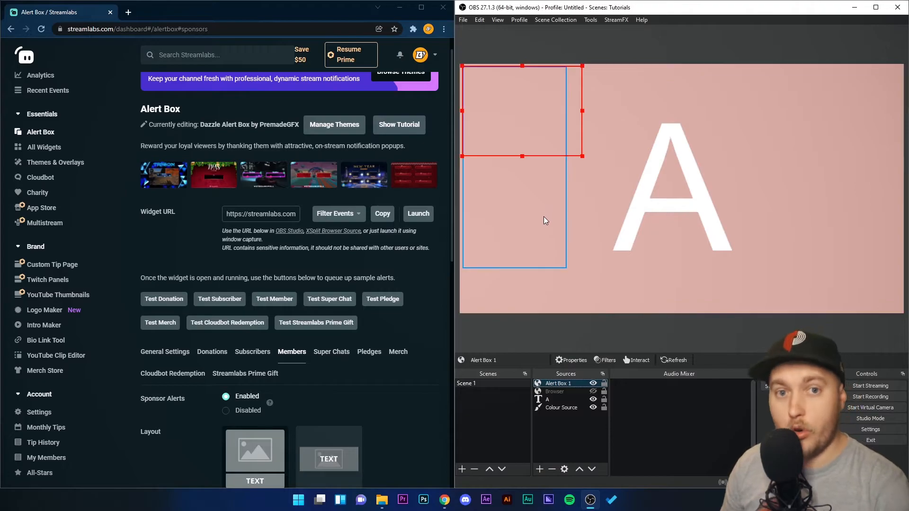
Send a test donation alert and a test subscriber alert to check the donations-only source.
left_click(165, 300)
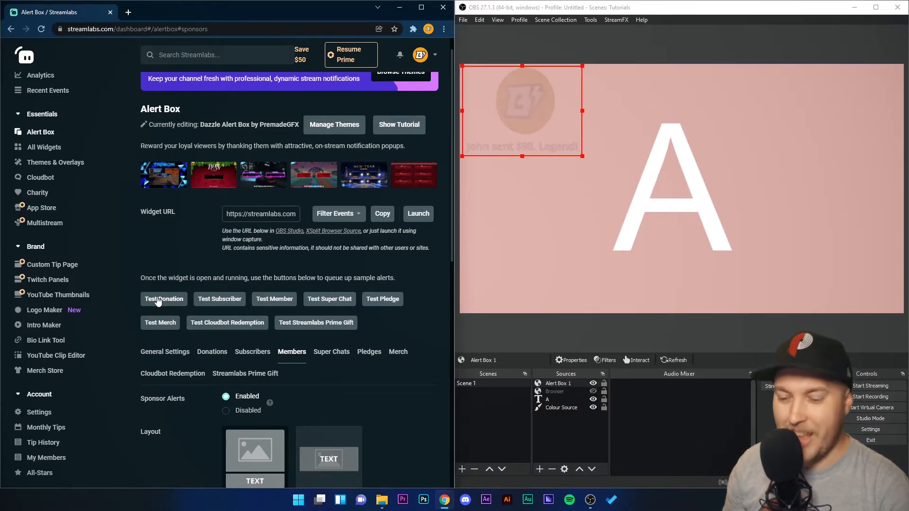
left_click(221, 299)
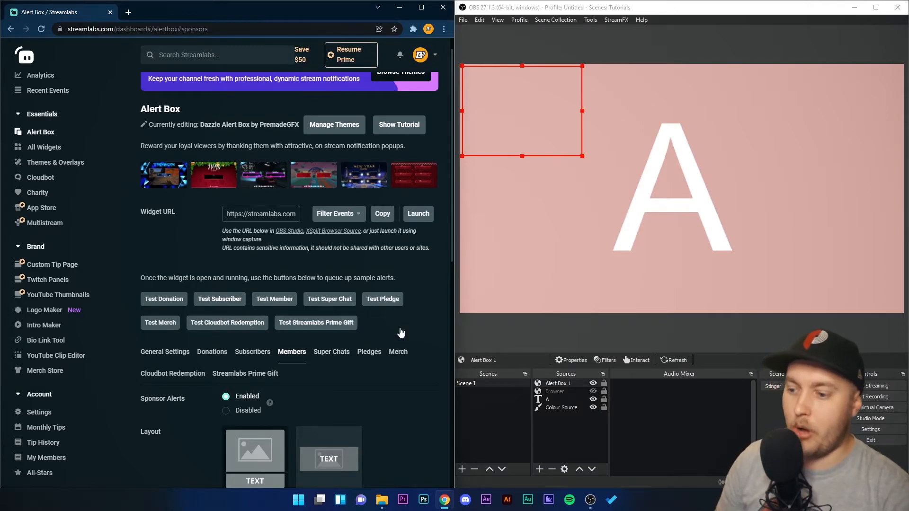
Rename the Alert Box 1 source in OBS as DONATION ALERTS.
left_click(563, 384)
right_click(560, 385)
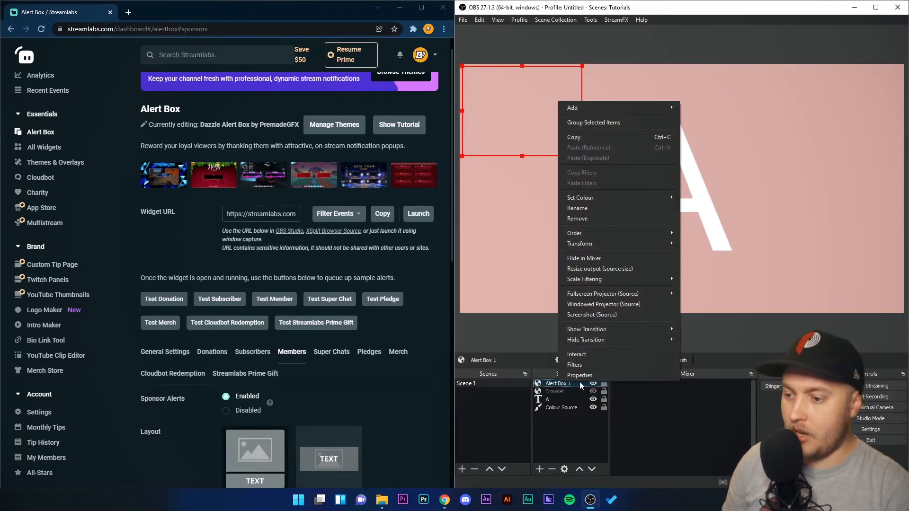
left_click(586, 212)
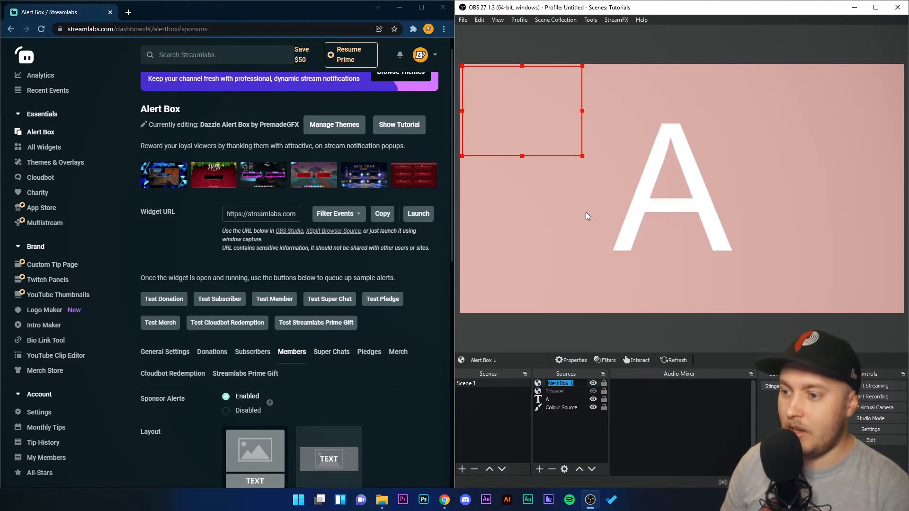
type("DONATION ALERTS")
key("Return")
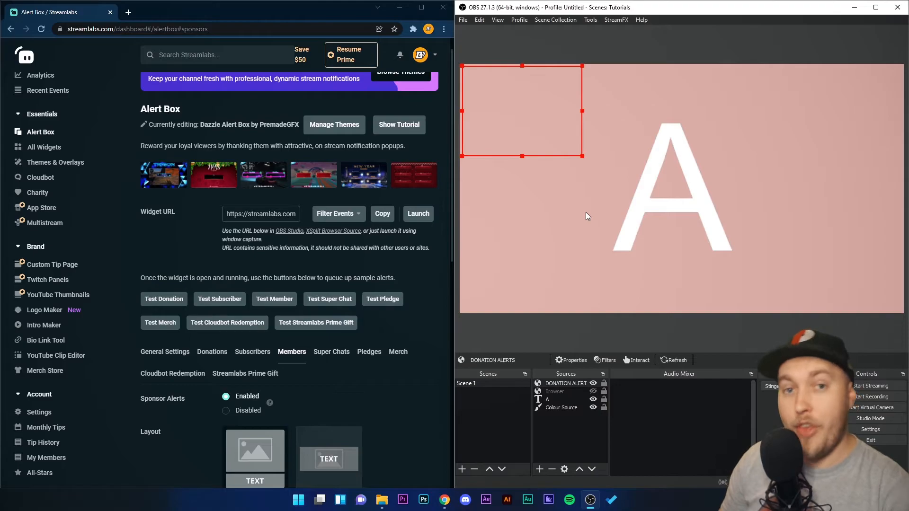
left_click(539, 469)
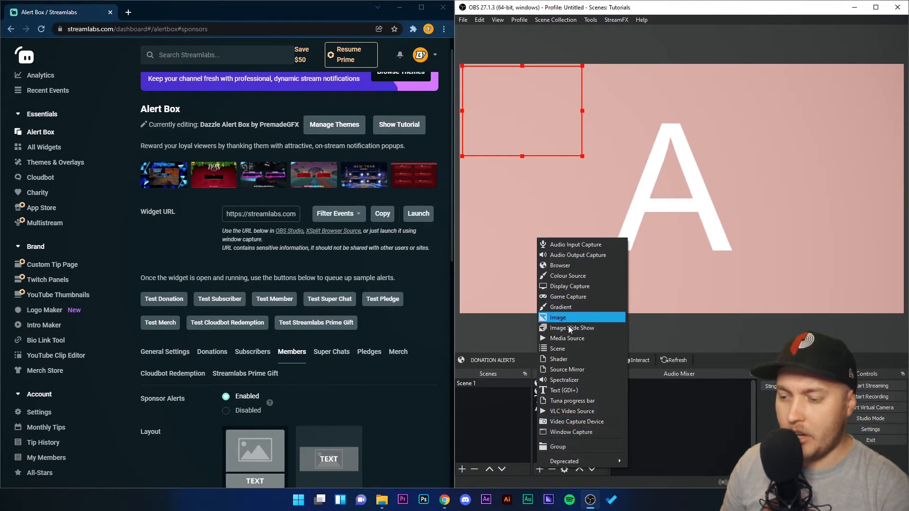
left_click(518, 424)
left_click(580, 432)
Add a new browser source named ALL OTHER ALERTS to Scene 1.
left_click(540, 470)
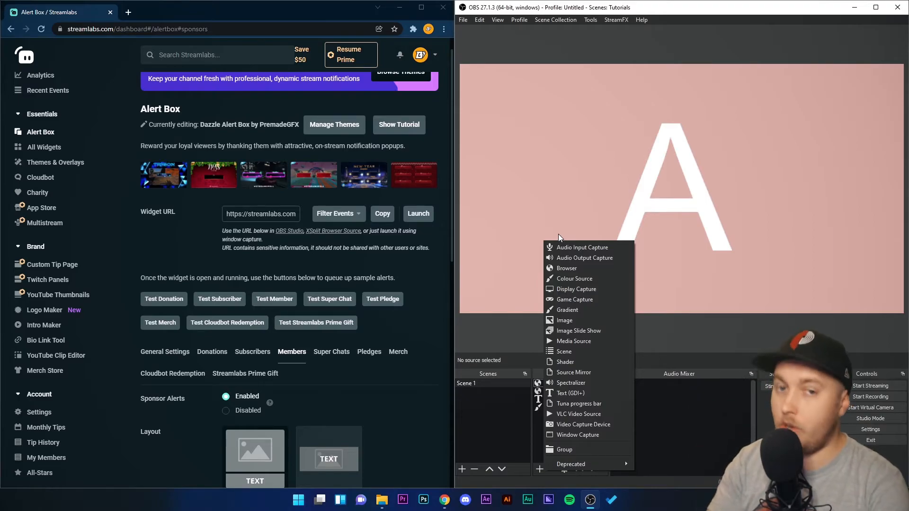
left_click(574, 268)
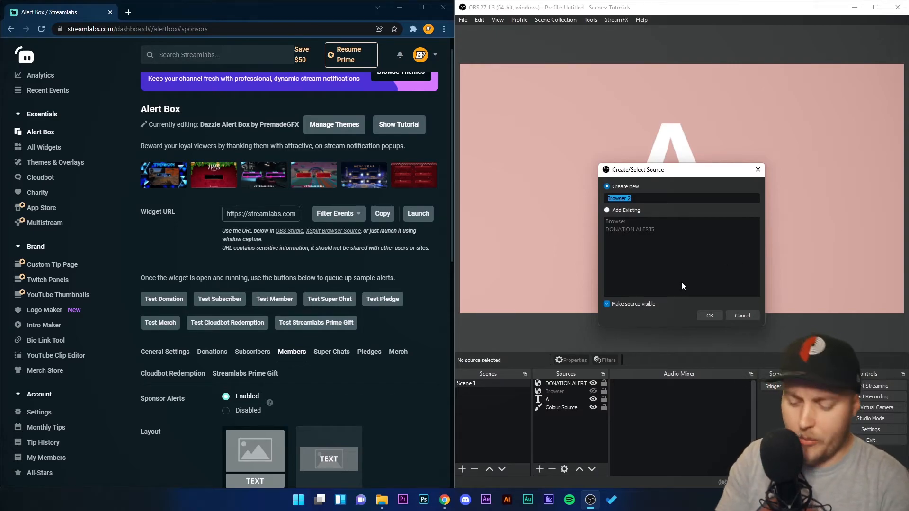
type("ALL ")
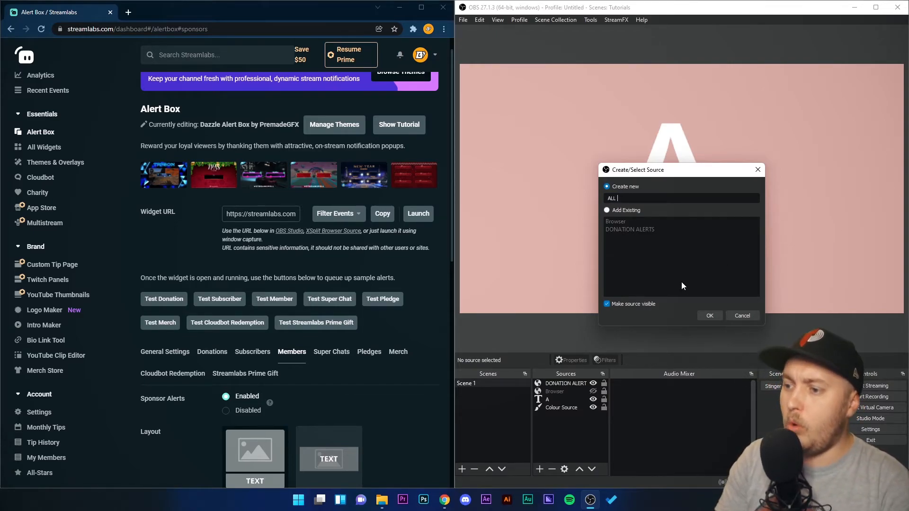
type("OTHER ALERTS")
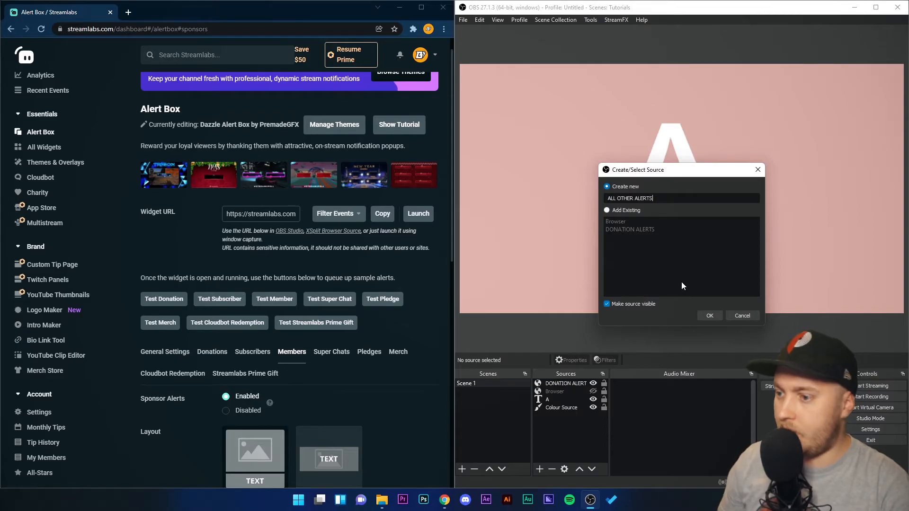
left_click(710, 316)
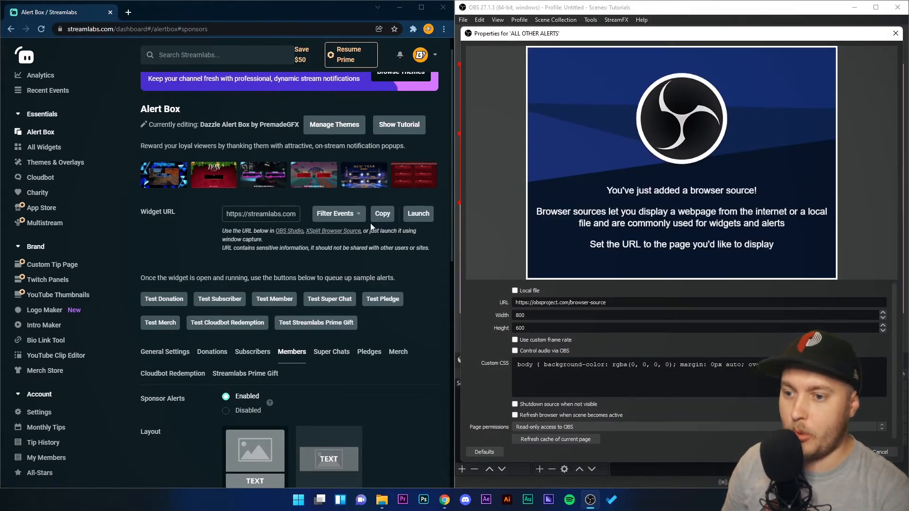
Filter the Streamlabs widget URL's events so that every alert type except Donations is enabled.
left_click(356, 217)
left_click(282, 230)
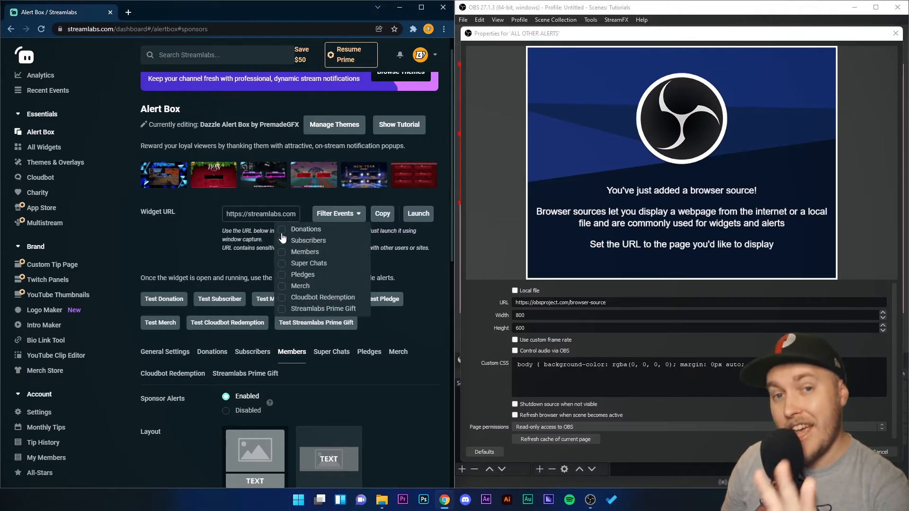
left_click(283, 241)
left_click(282, 252)
left_click(282, 264)
left_click(283, 287)
left_click(283, 298)
left_click(283, 309)
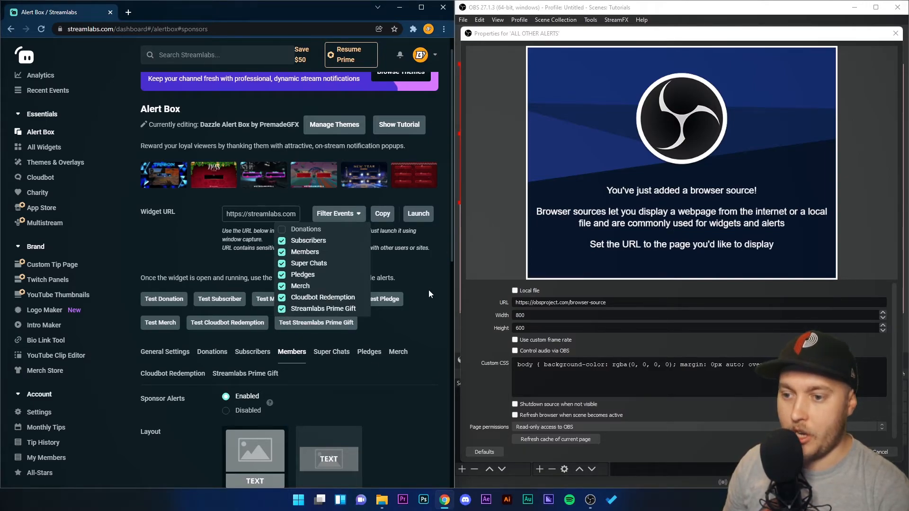
Copy the filtered widget URL and set it as the URL of the ALL OTHER ALERTS browser source.
left_click(383, 215)
triple_click(620, 304)
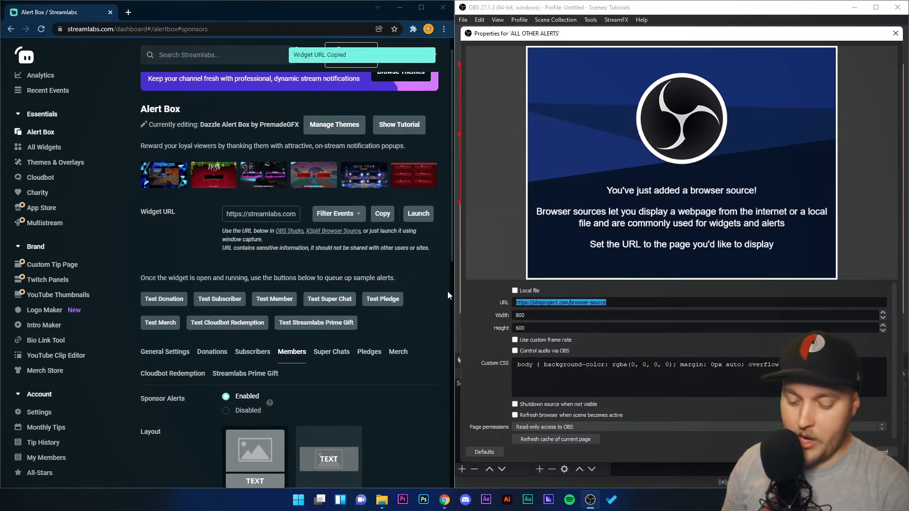
key("ctrl+v")
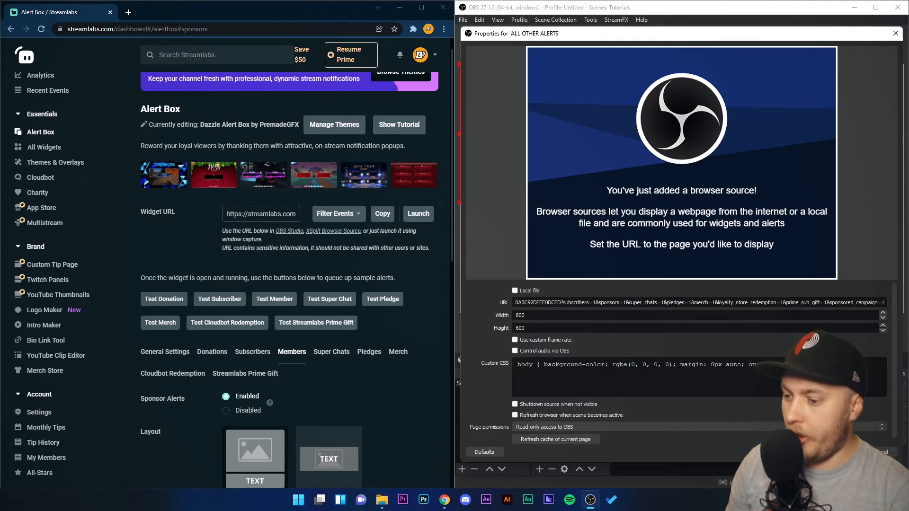
key("Return")
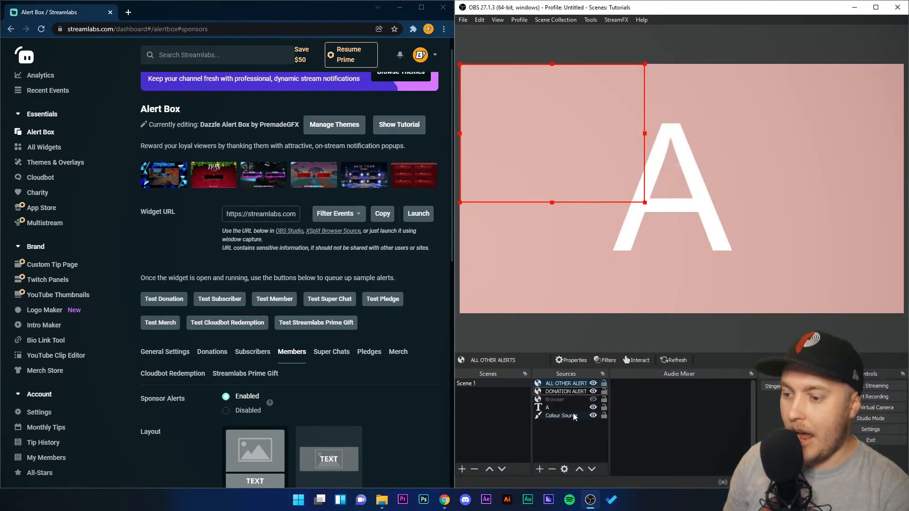
Move the ALL OTHER ALERTS source to the right side of the canvas and compare its placement with DONATION ALERTS.
left_click_drag(520, 161, 784, 198)
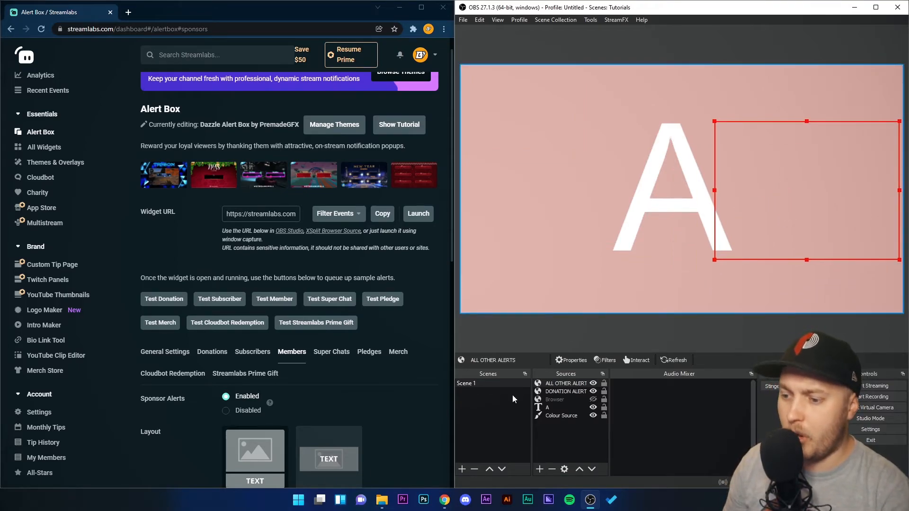
left_click(563, 393)
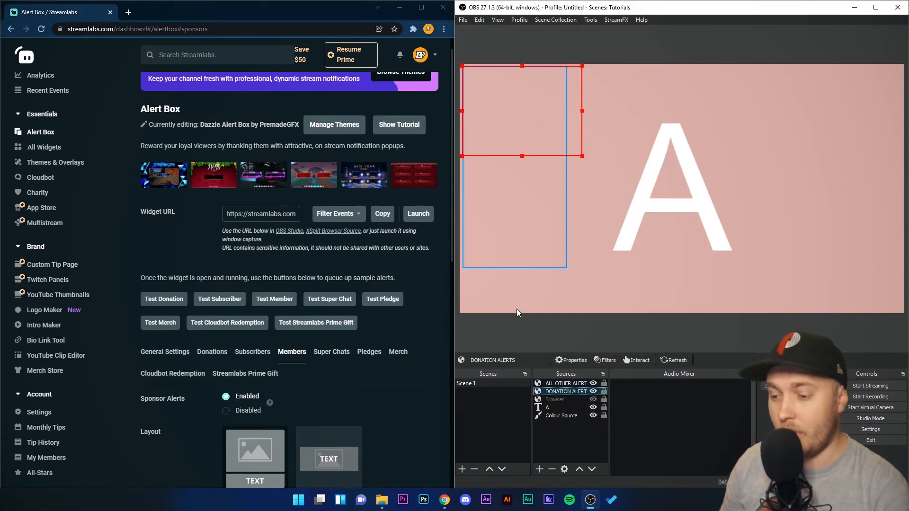
left_click(556, 383)
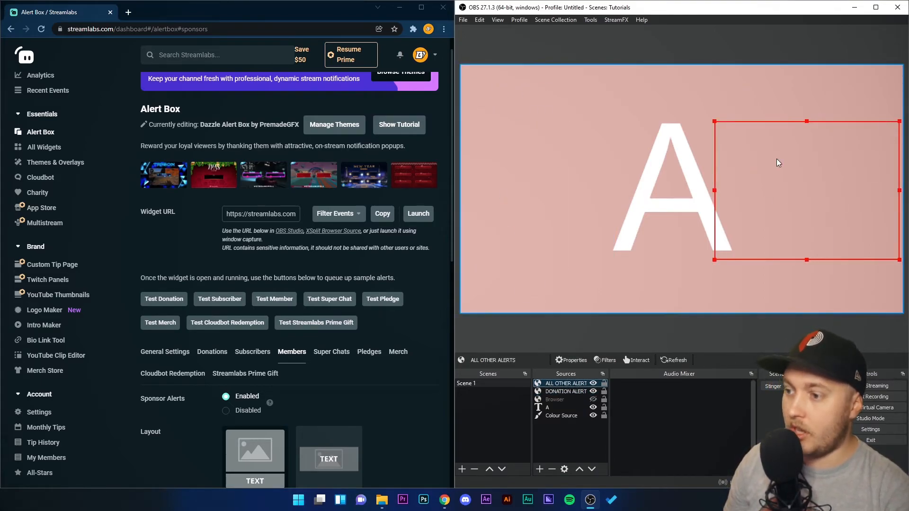
Send test donation, subscriber and super chat alerts, and shift the ALL OTHER ALERTS source toward the canvas centre, partly over the letter A.
left_click(163, 302)
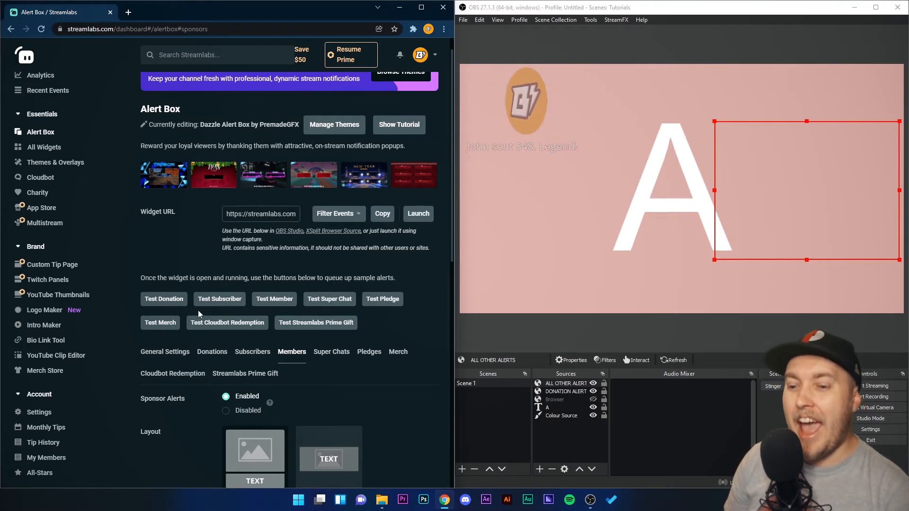
left_click(217, 306)
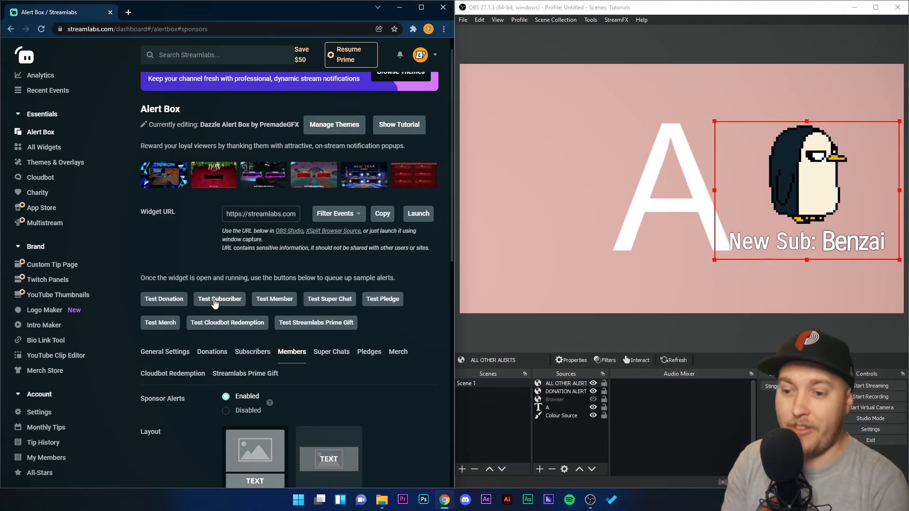
left_click(334, 297)
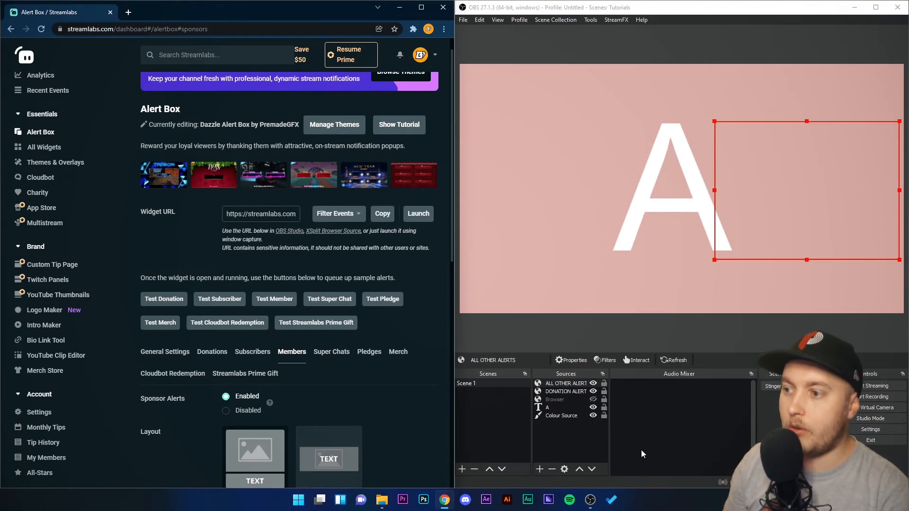
left_click_drag(788, 197, 722, 201)
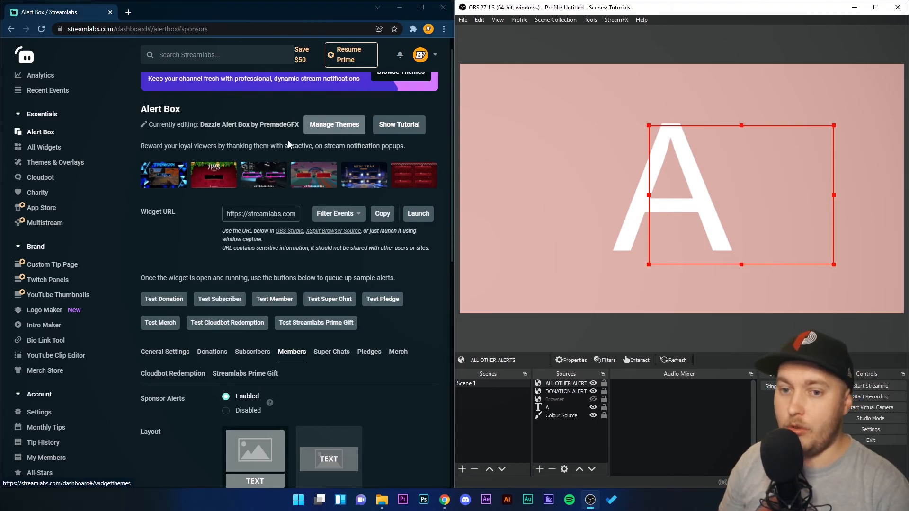
Look over the Members alert settings and open the alert settings for Cloudbot Redemption and Donations.
mouse_move(254, 184)
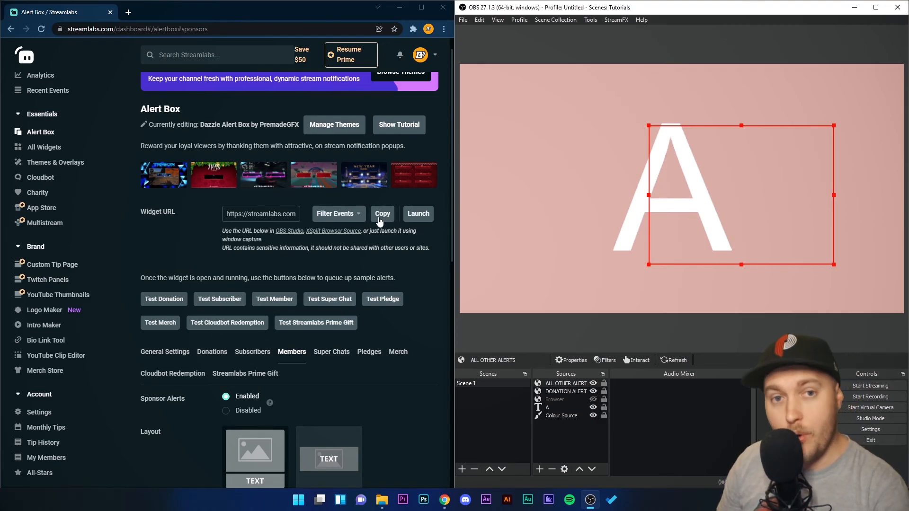
scroll(222, 270, "down", 5)
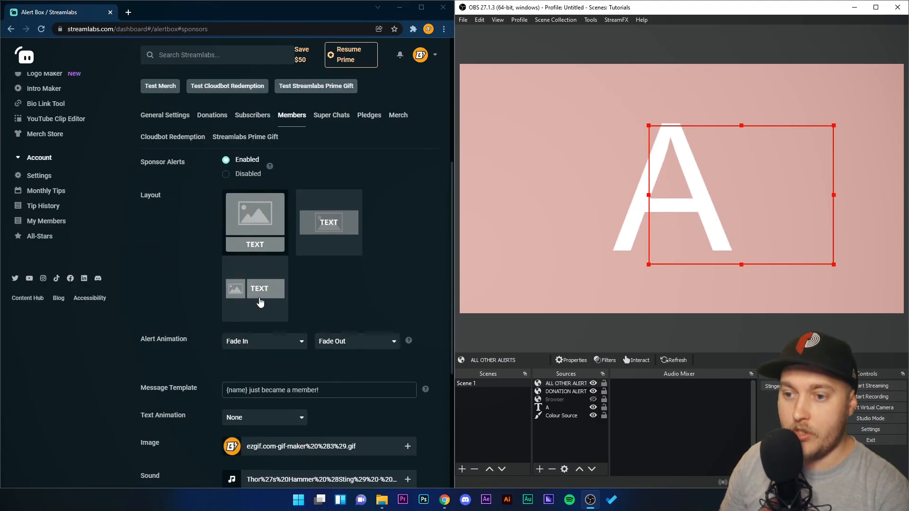
scroll(270, 303, "up", 3)
left_click(169, 280)
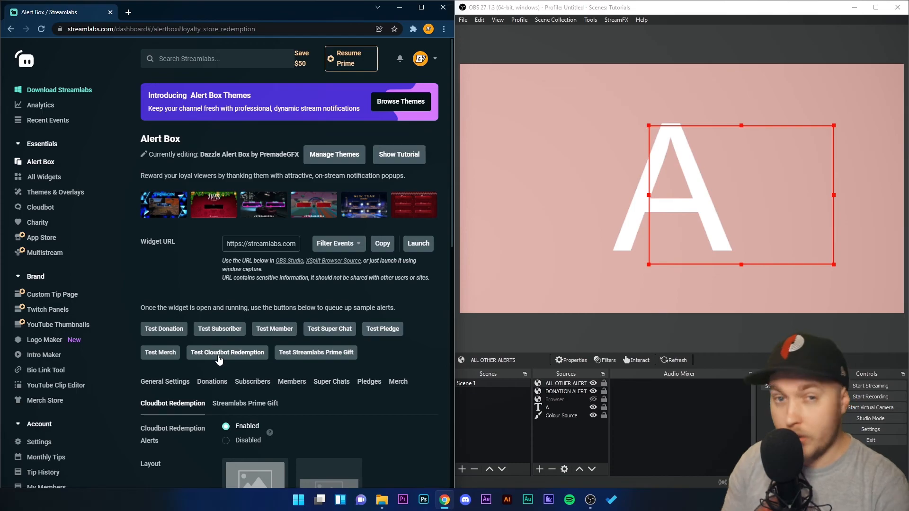
left_click(220, 387)
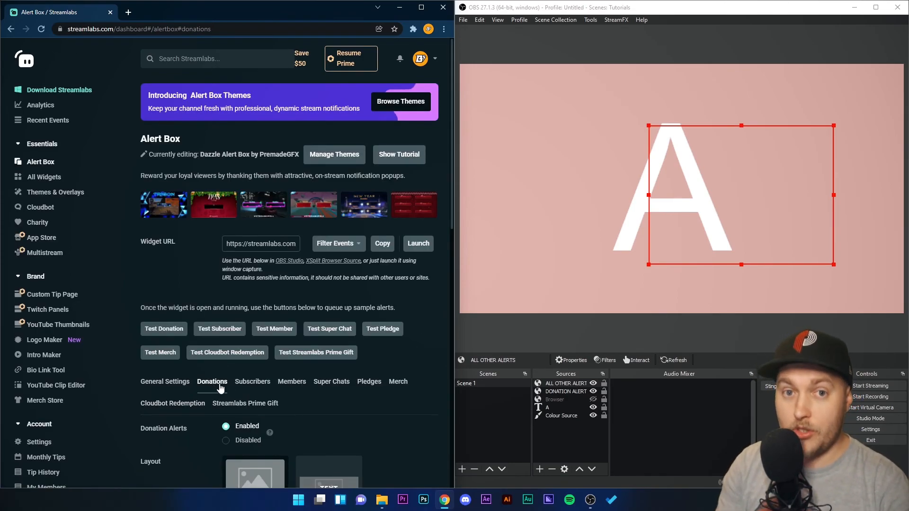